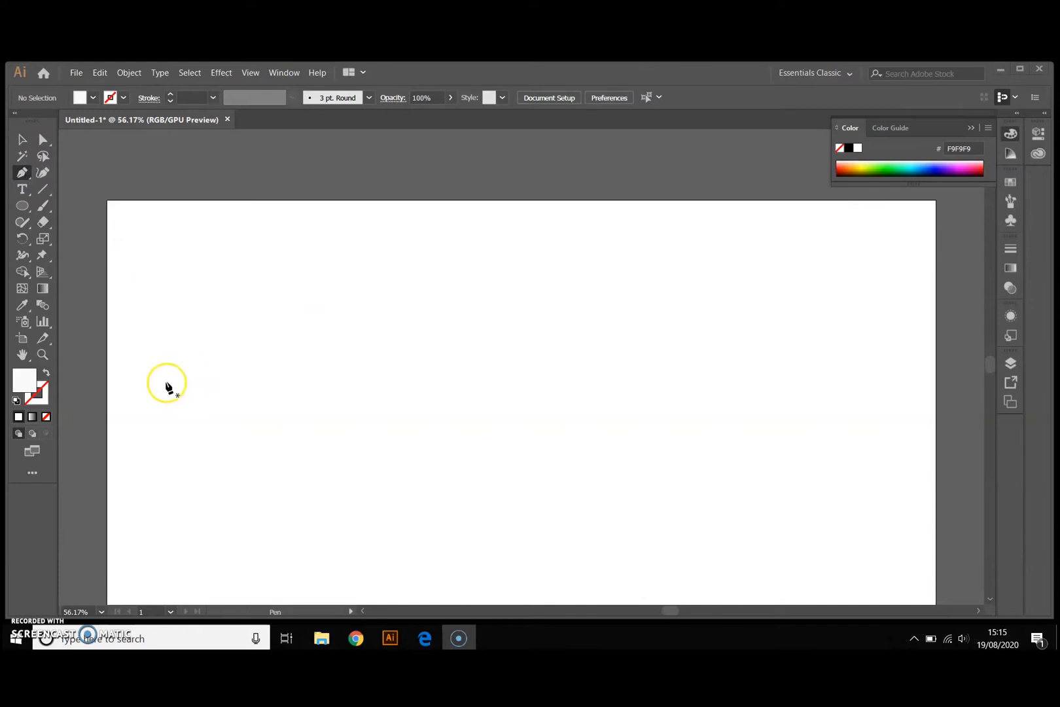
Set the stroke colour to green 0ADD69 and the fill to none.
{"action": "left_click", "coordinate": [46, 374]}
{"action": "left_click", "coordinate": [46, 373]}
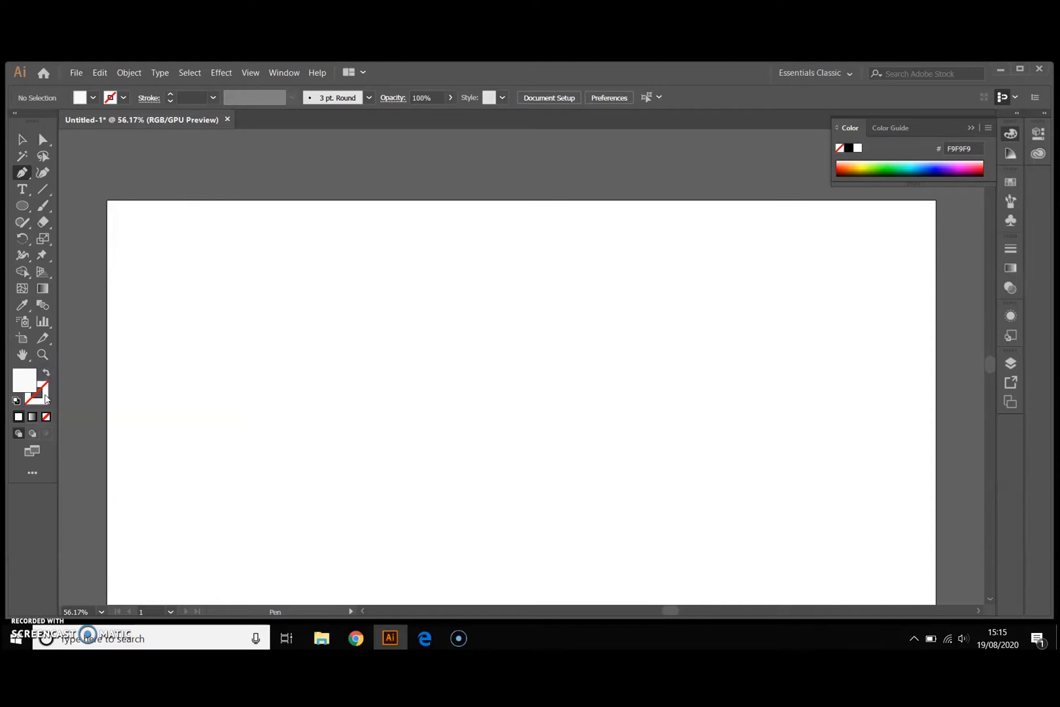
{"action": "left_click", "coordinate": [45, 390]}
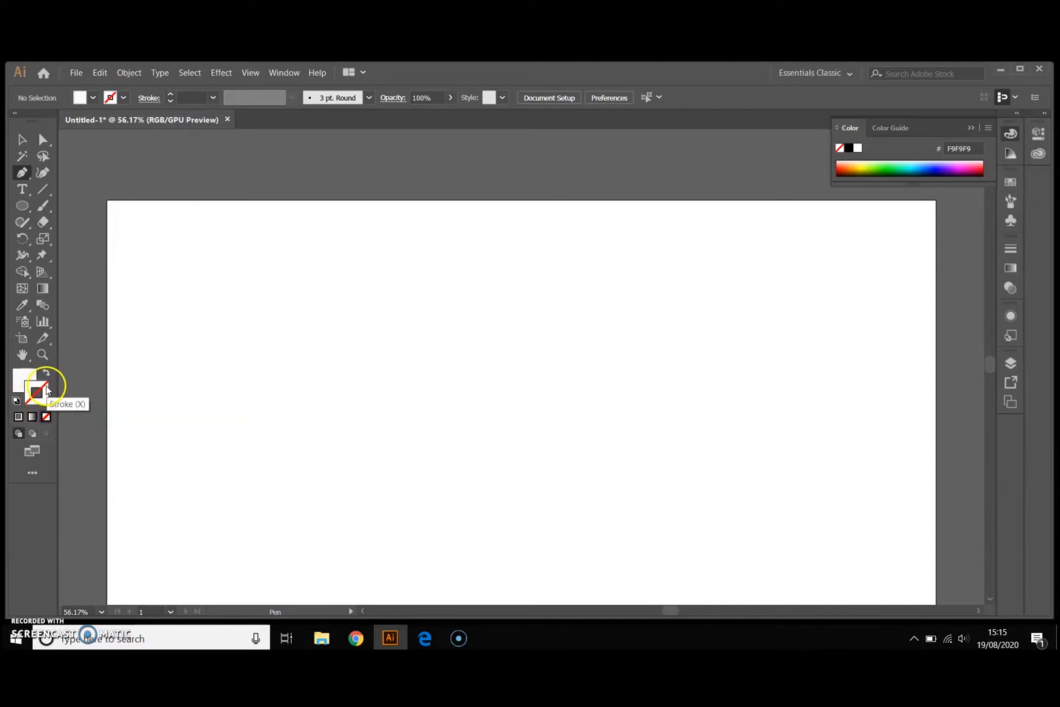
{"action": "double_click", "coordinate": [45, 390]}
{"action": "mouse_move", "coordinate": [409, 333]}
{"action": "left_mouse_down"}
{"action": "mouse_move", "coordinate": [473, 321]}
{"action": "mouse_move", "coordinate": [517, 275]}
{"action": "left_mouse_up"}
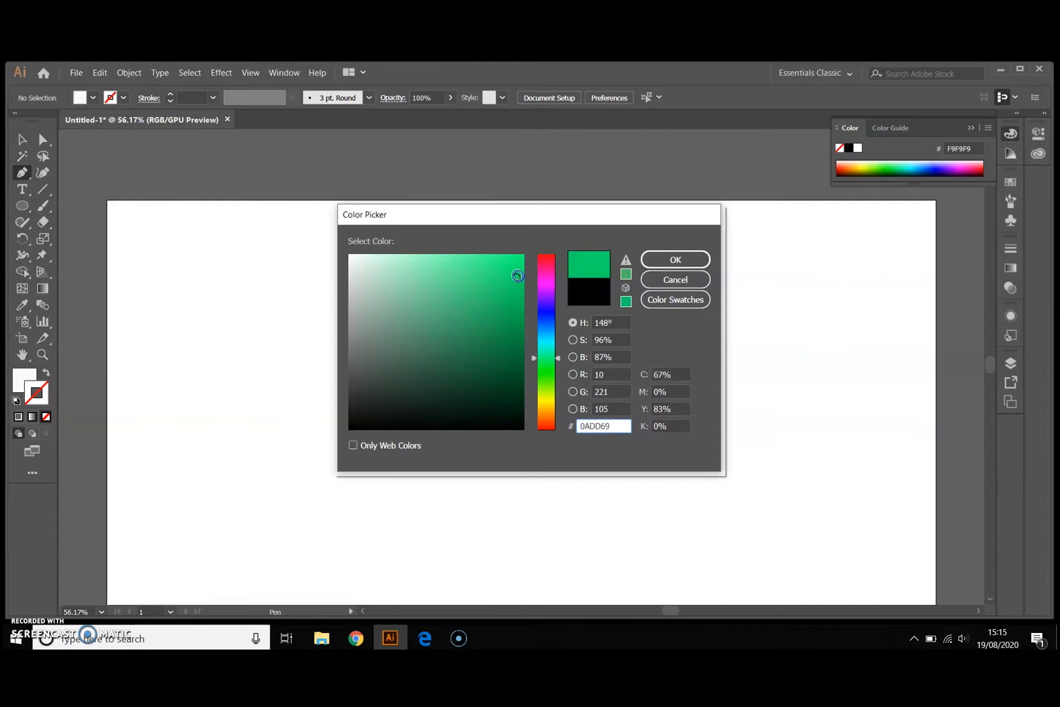
{"action": "left_click", "coordinate": [694, 257]}
{"action": "left_click", "coordinate": [24, 380]}
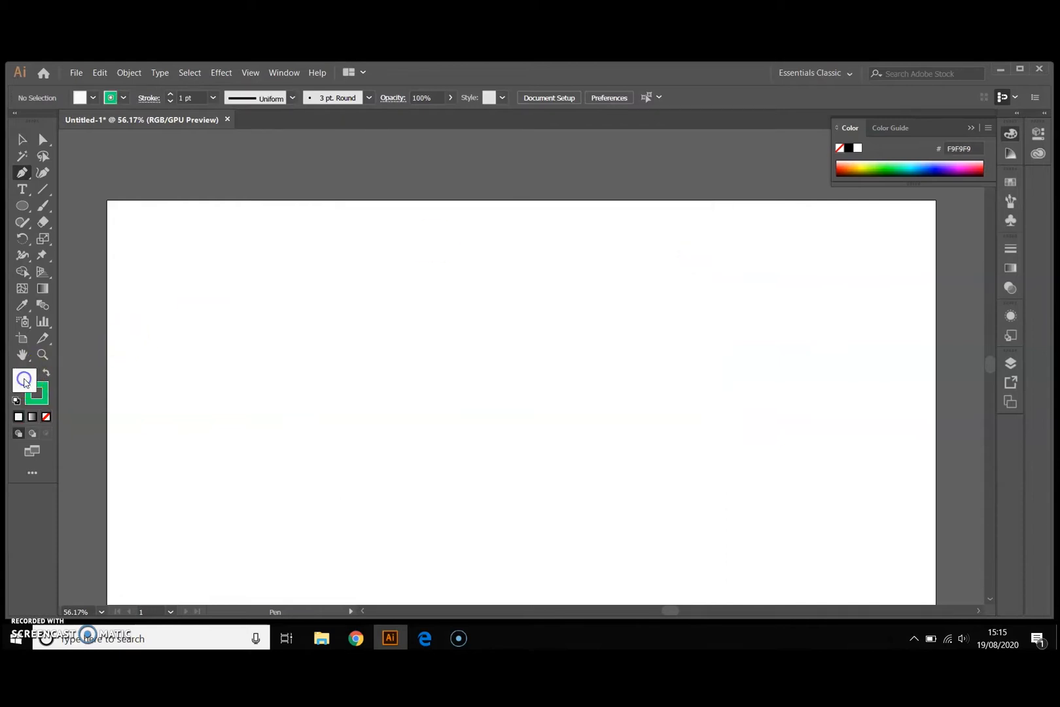
{"action": "left_click", "coordinate": [46, 417]}
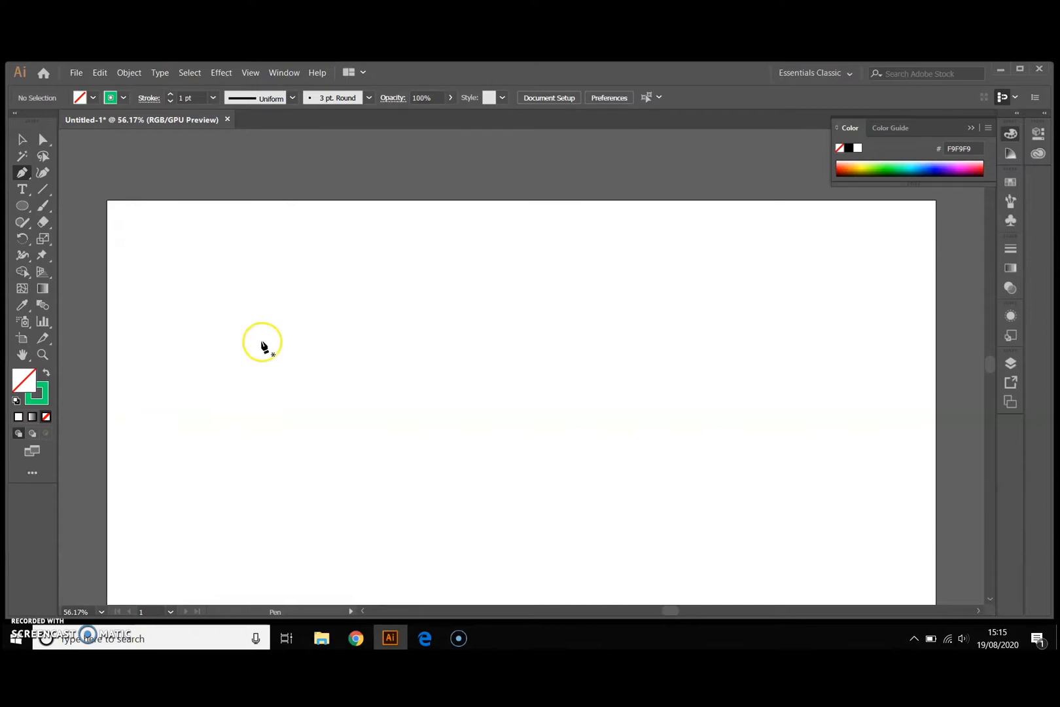
Draw a closed, upright pointed leaf outline about 128 px wide and 450 px high with the Pen tool in the artboard's left part.
{"action": "scroll", "coordinate": [319, 290], "scroll_direction": "down", "scroll_amount": 3}
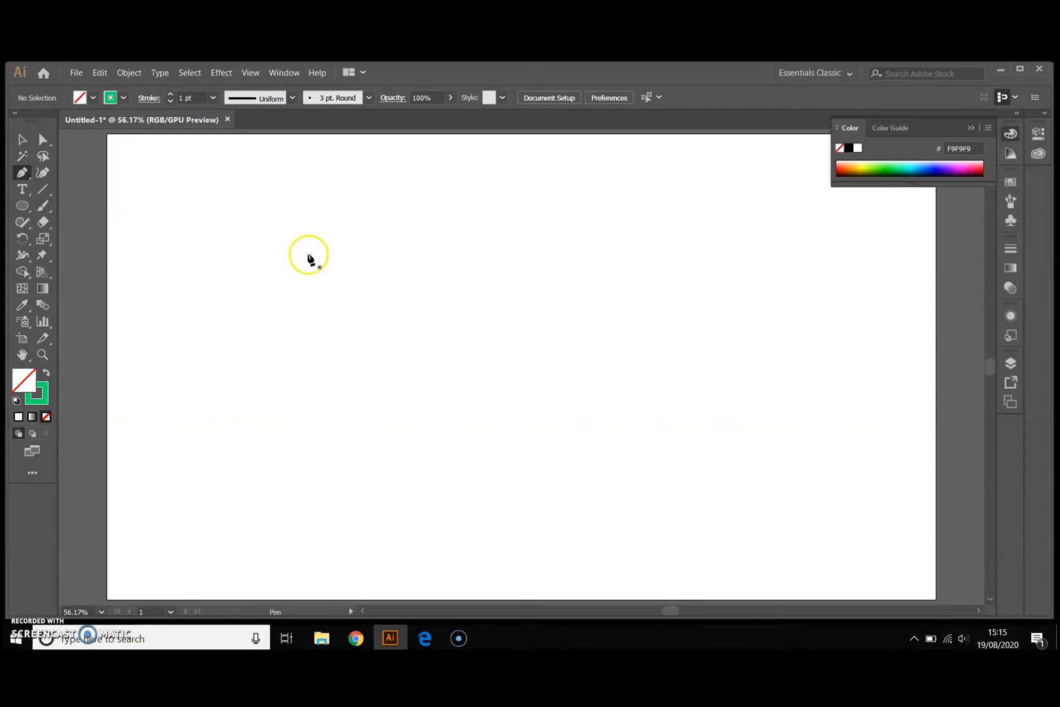
{"action": "left_click", "coordinate": [323, 203]}
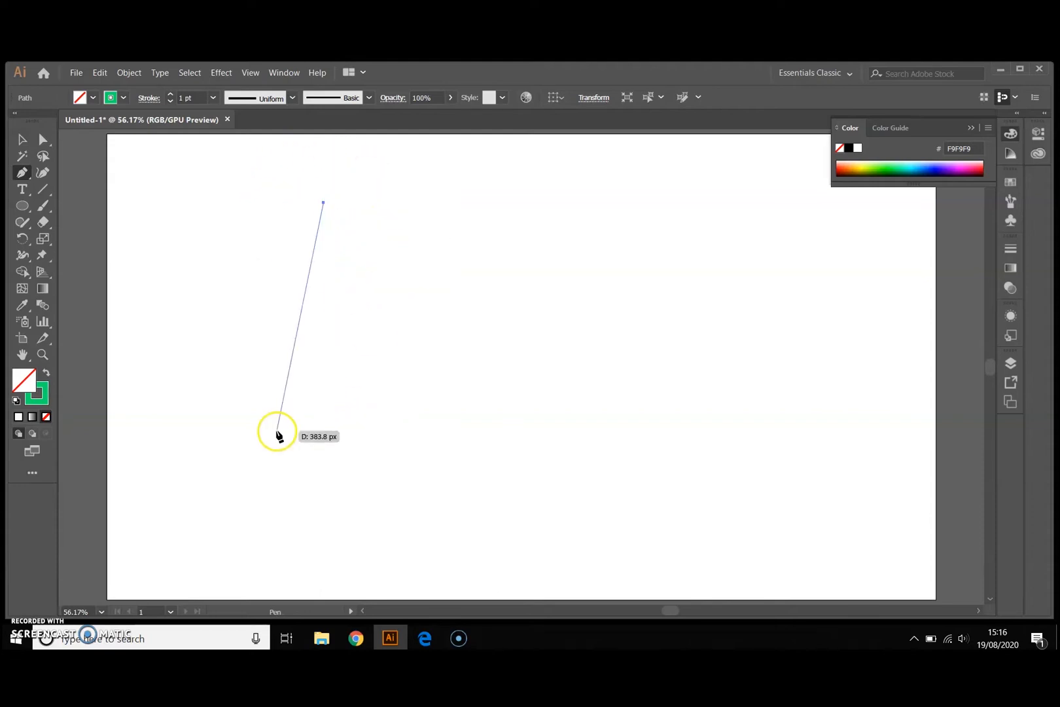
{"action": "left_click", "coordinate": [317, 476]}
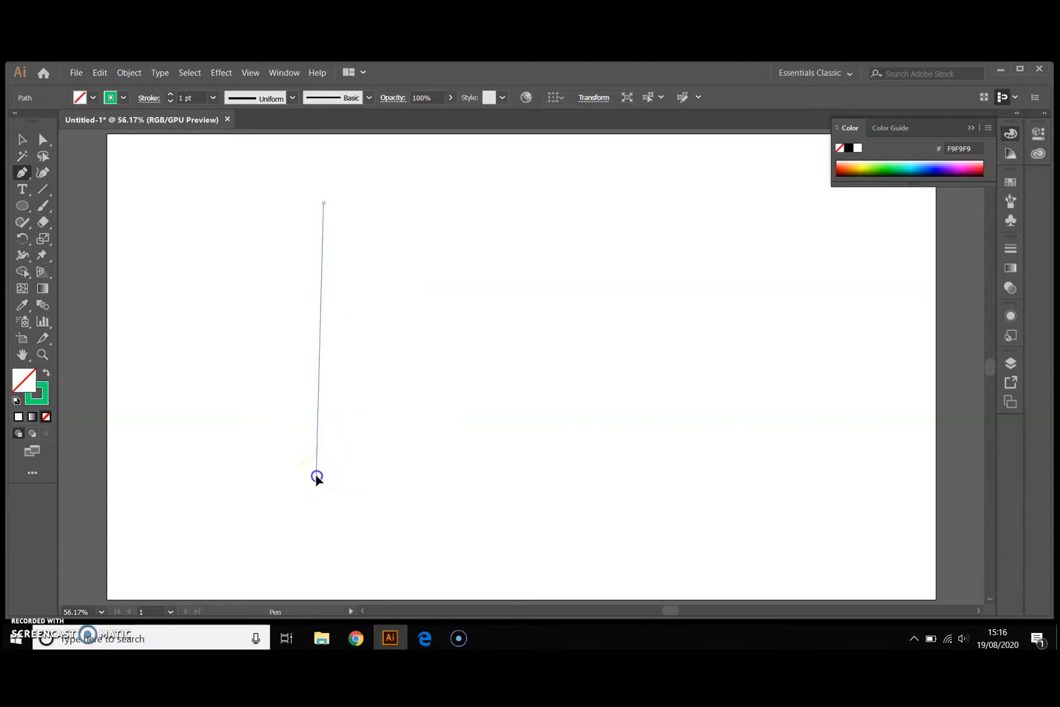
{"action": "left_click_drag", "start_coordinate": [317, 476], "coordinate": [230, 511]}
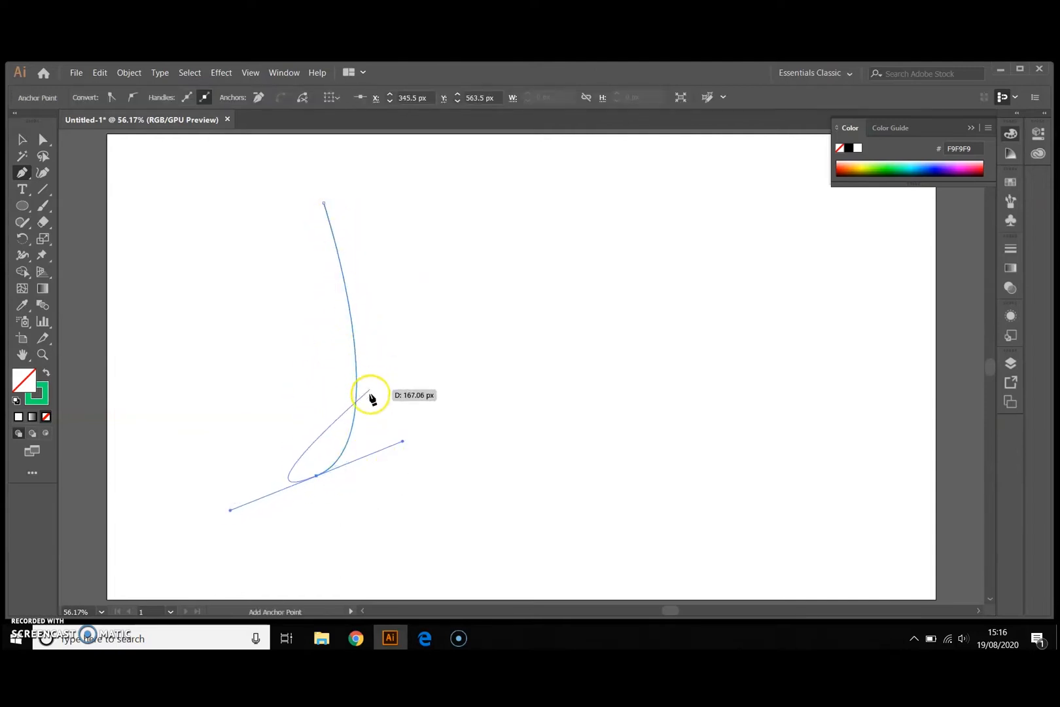
{"action": "left_click", "coordinate": [316, 477]}
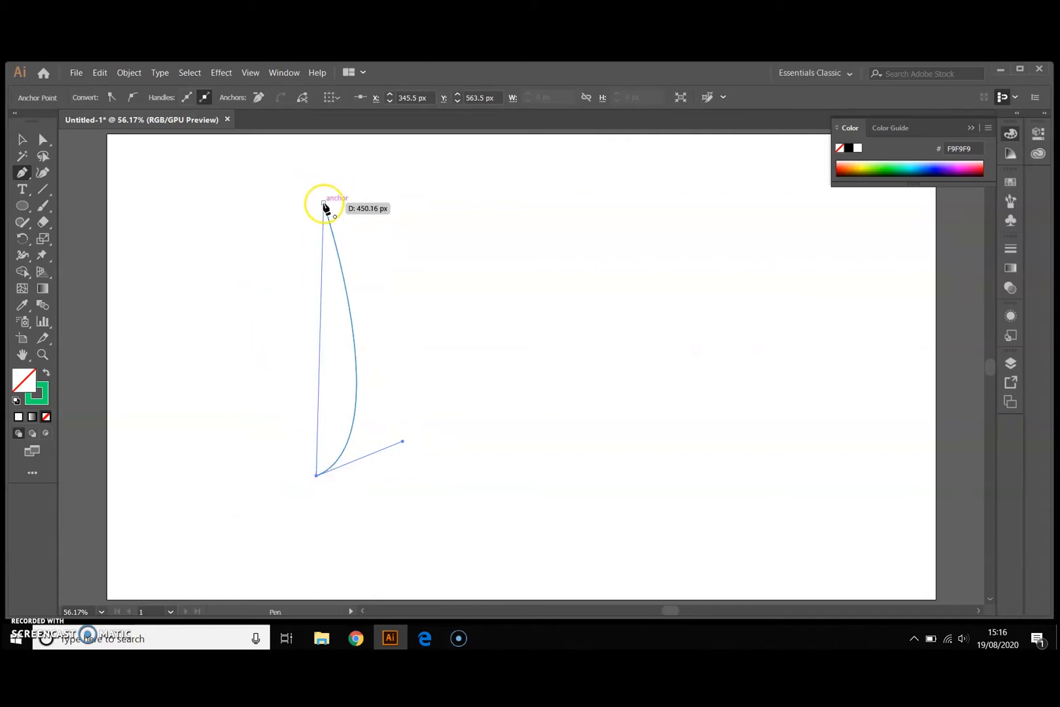
{"action": "left_click_drag", "start_coordinate": [323, 205], "coordinate": [426, 177]}
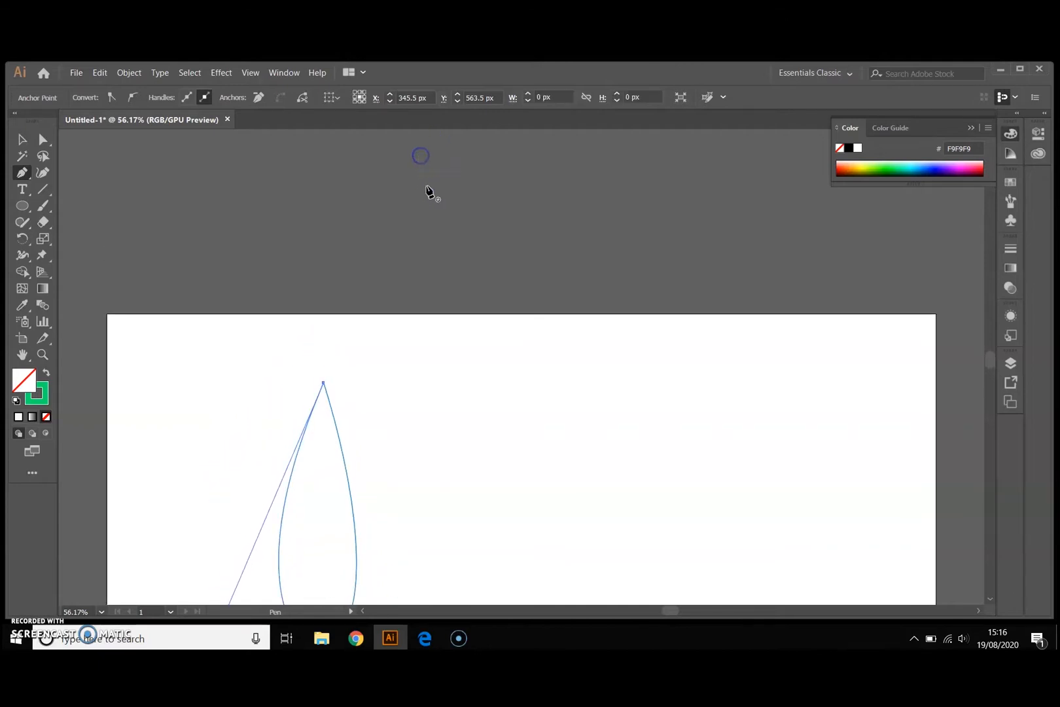
Swap the leaf's fill and stroke to give it a solid green fill without an outline.
{"action": "scroll", "coordinate": [468, 450], "scroll_direction": "down", "scroll_amount": 2}
{"action": "scroll", "coordinate": [468, 449], "scroll_direction": "down", "scroll_amount": 3}
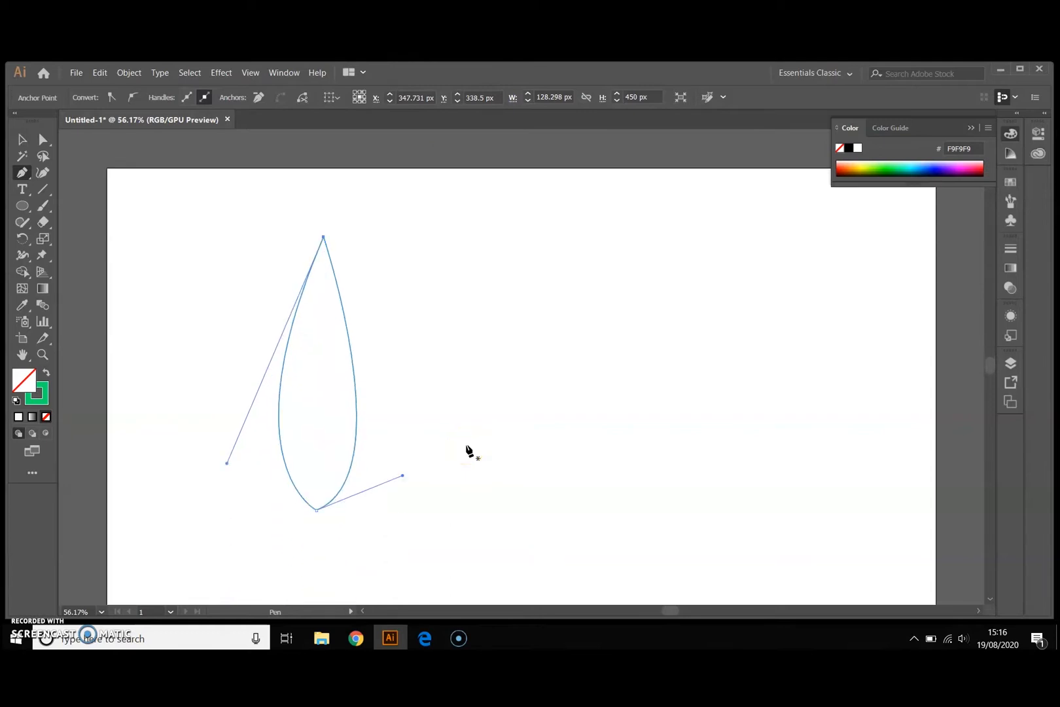
{"action": "scroll", "coordinate": [468, 450], "scroll_direction": "down", "scroll_amount": 1}
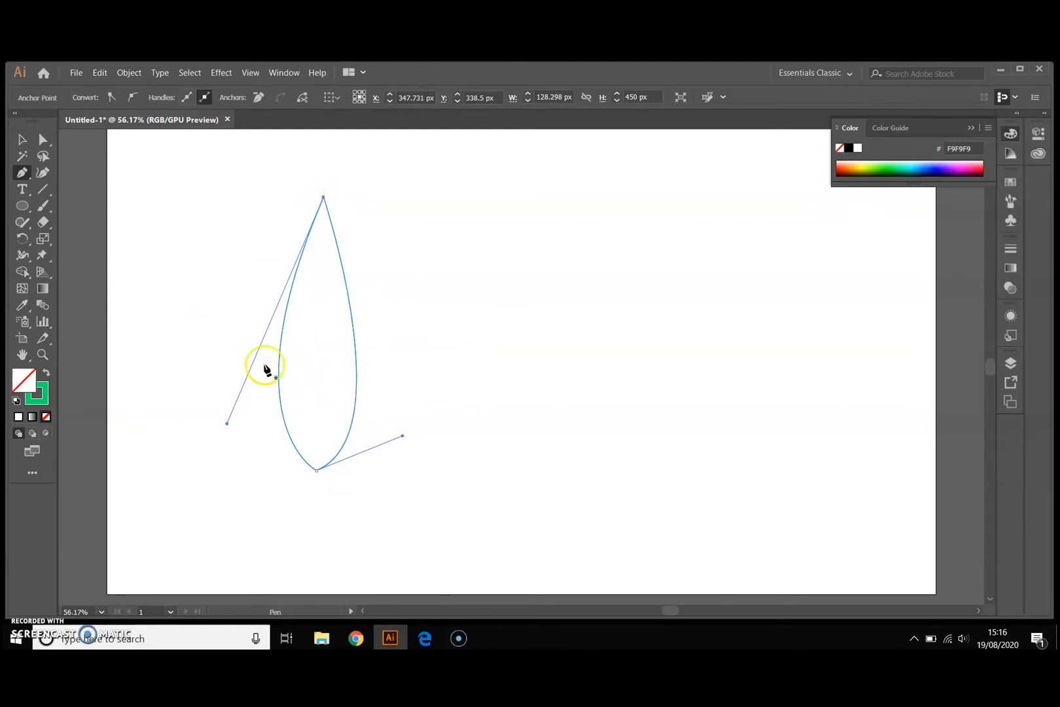
{"action": "left_click", "coordinate": [46, 374]}
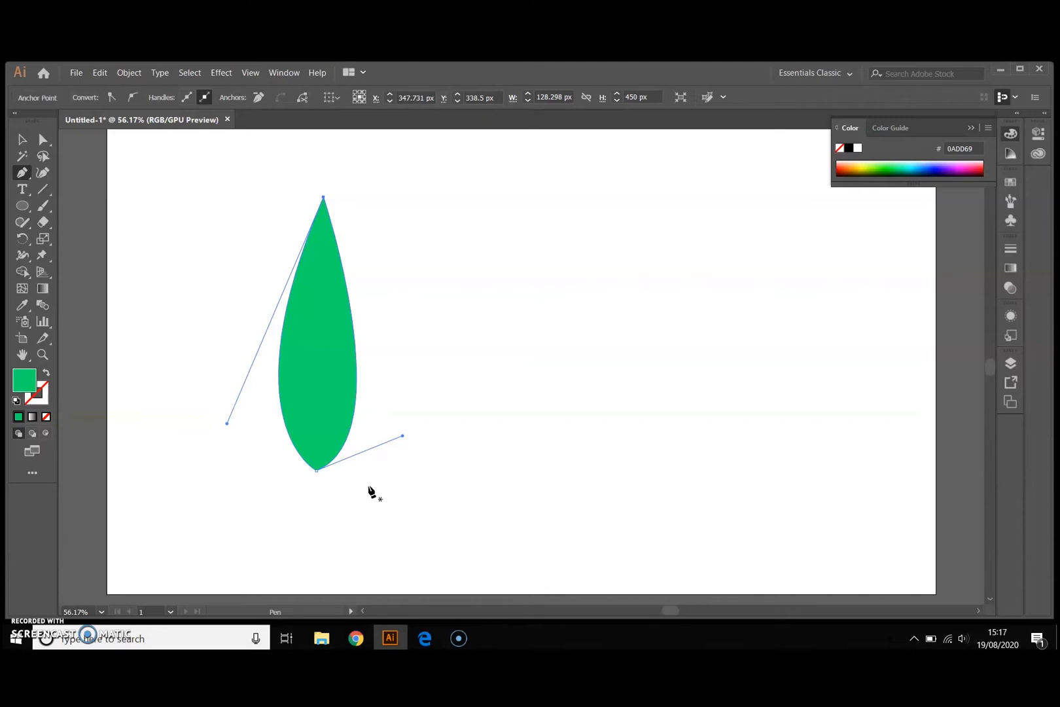
{"action": "left_click", "coordinate": [454, 478]}
{"action": "left_click", "coordinate": [538, 489]}
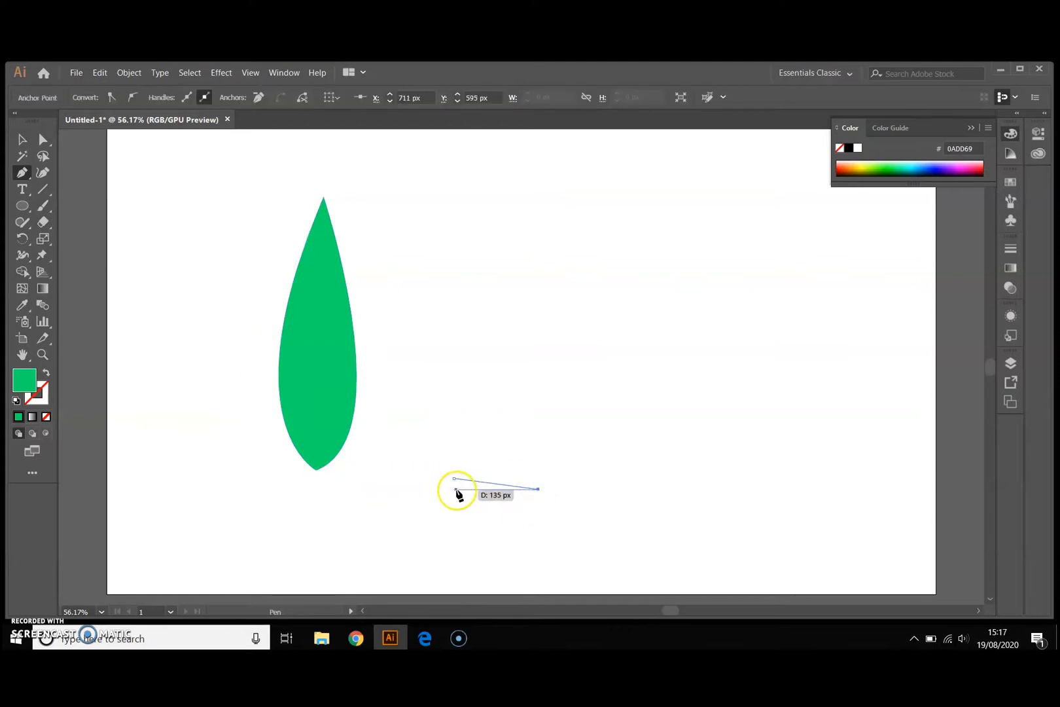
{"action": "key", "text": "v"}
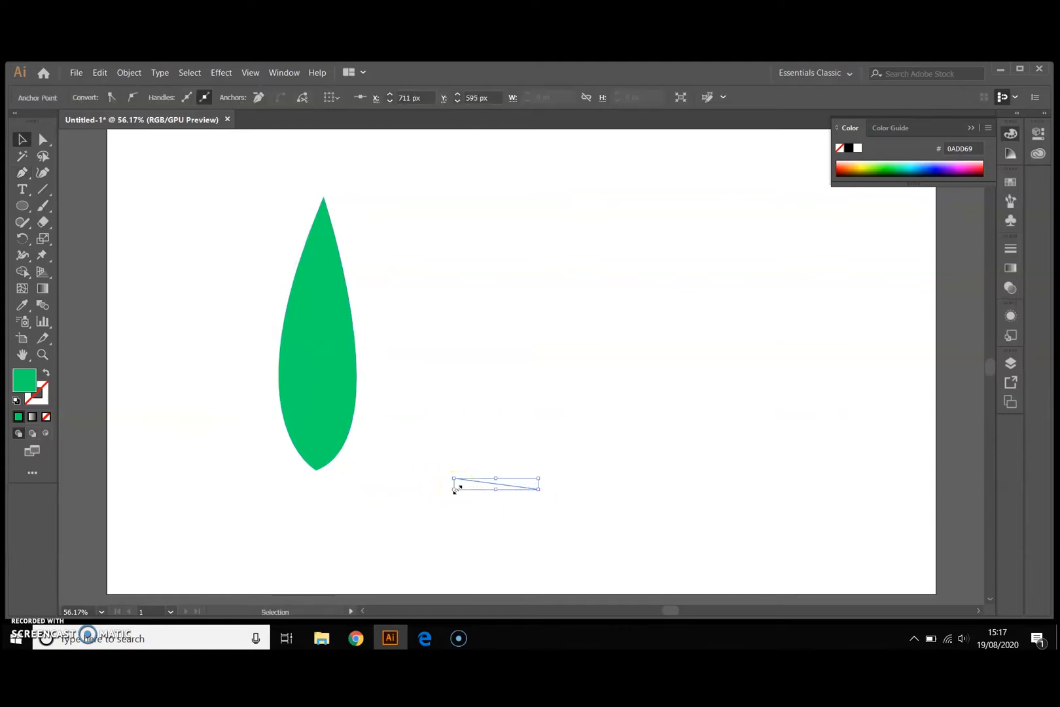
{"action": "key", "text": "ctrl+z"}
{"action": "key", "text": "ctrl+z"}
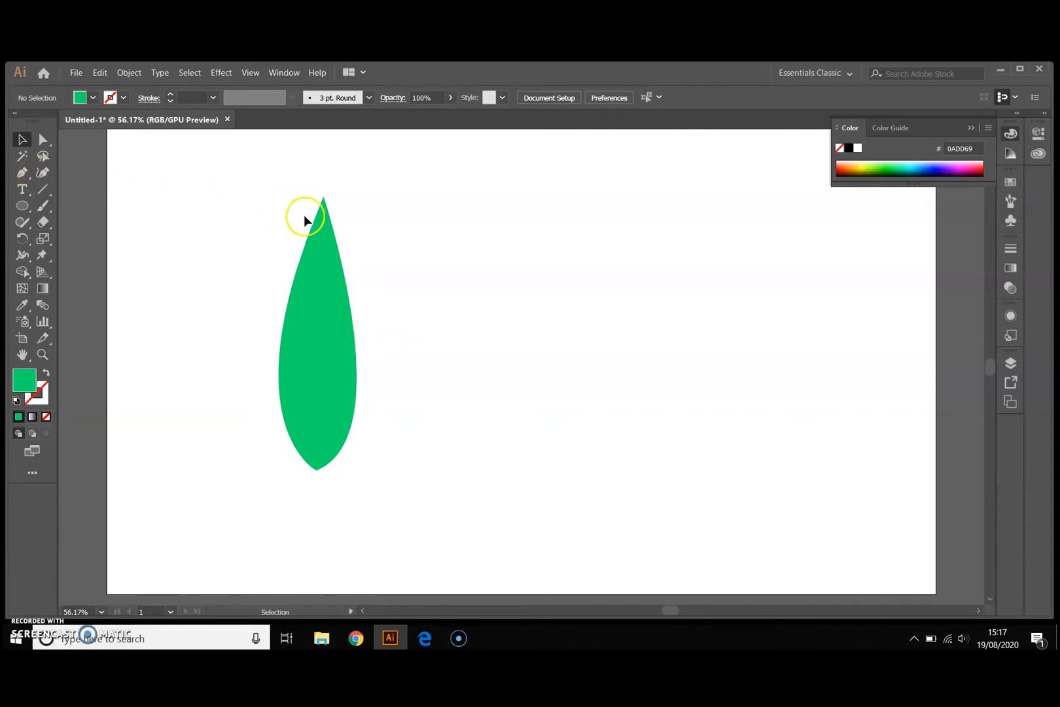
Draw the curved right edge of a second leaf with the Curvature tool, to the right of the first leaf and about equally tall.
{"action": "left_click", "coordinate": [44, 172]}
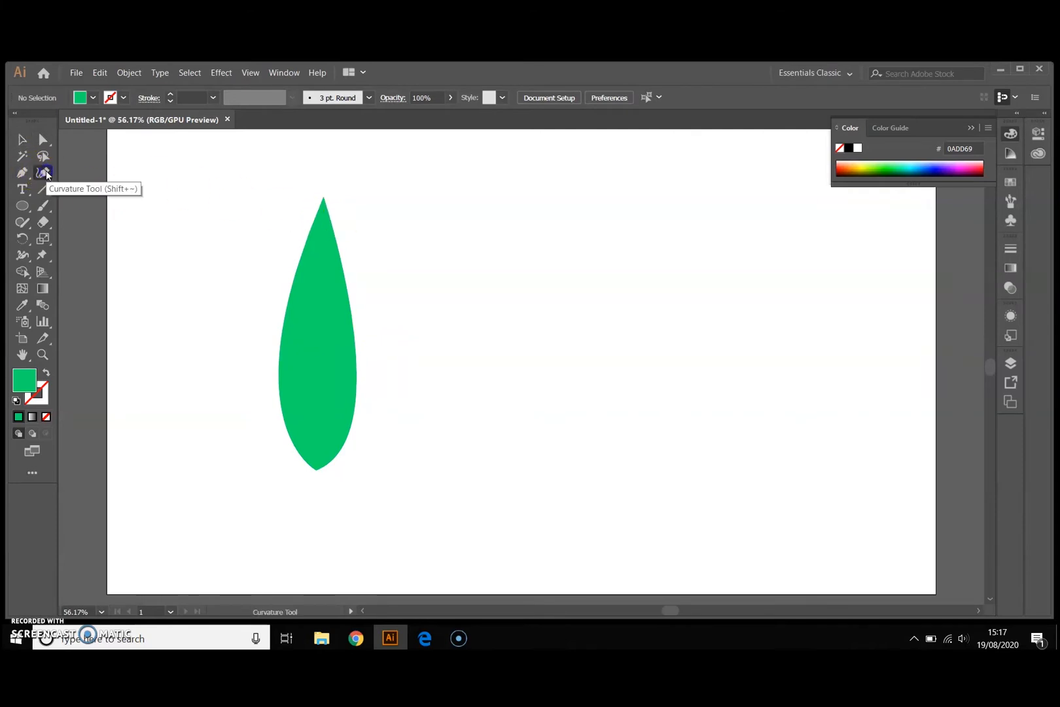
{"action": "left_click", "coordinate": [568, 199]}
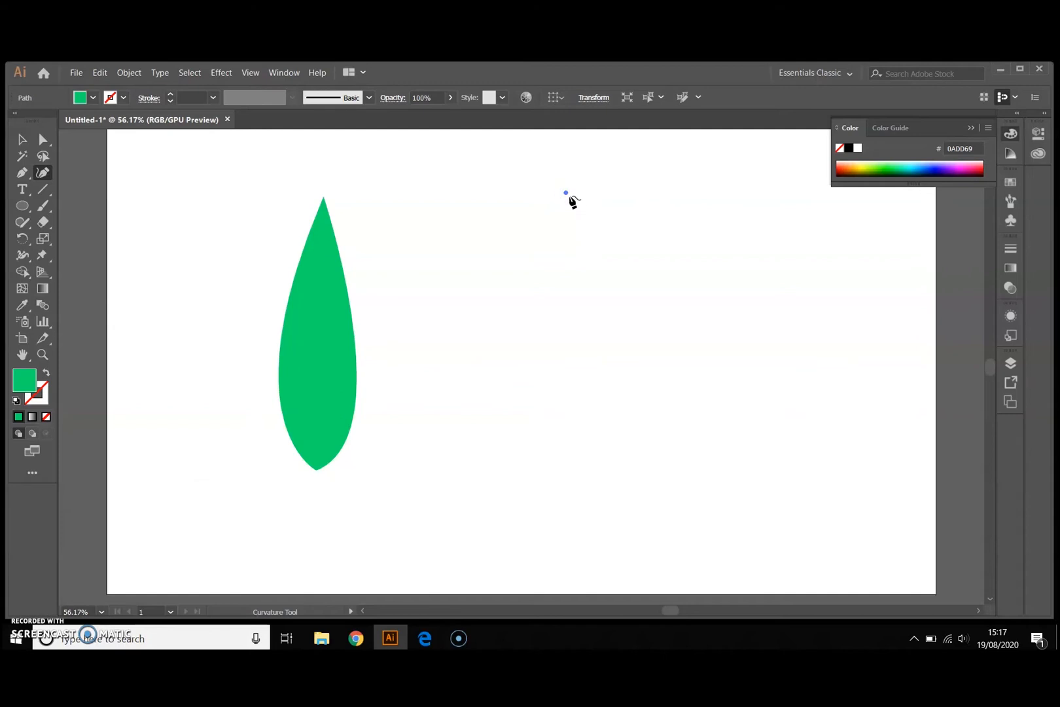
{"action": "key", "text": "ctrl+z"}
{"action": "left_click", "coordinate": [566, 197]}
{"action": "left_click", "coordinate": [569, 202]}
{"action": "left_click", "coordinate": [608, 294]}
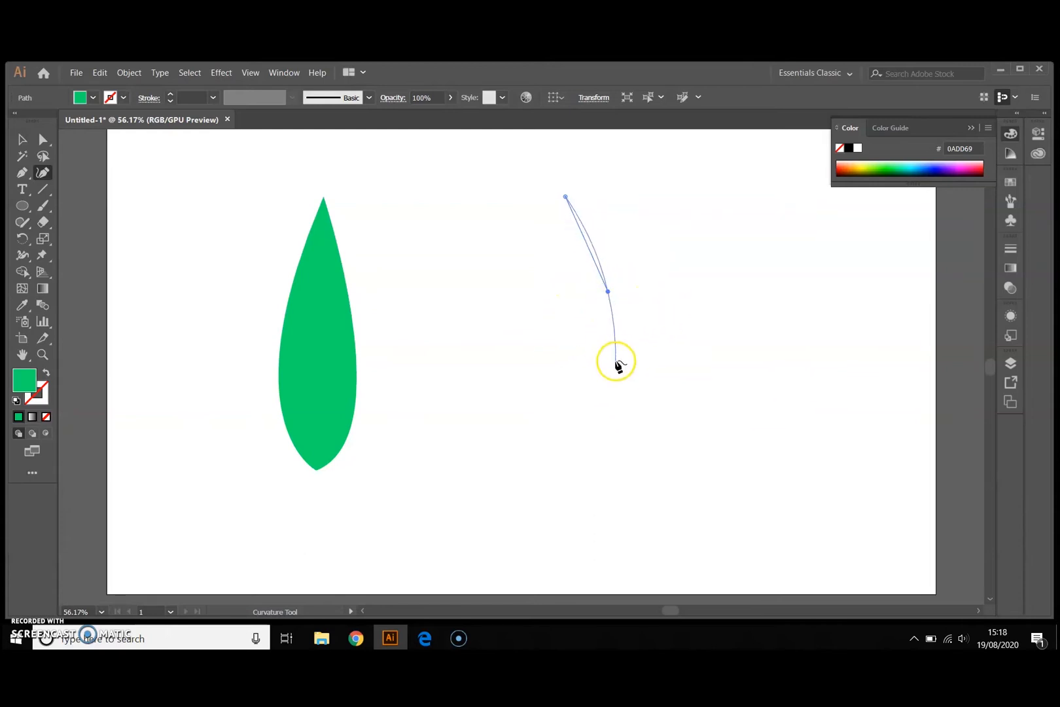
{"action": "left_click", "coordinate": [570, 466]}
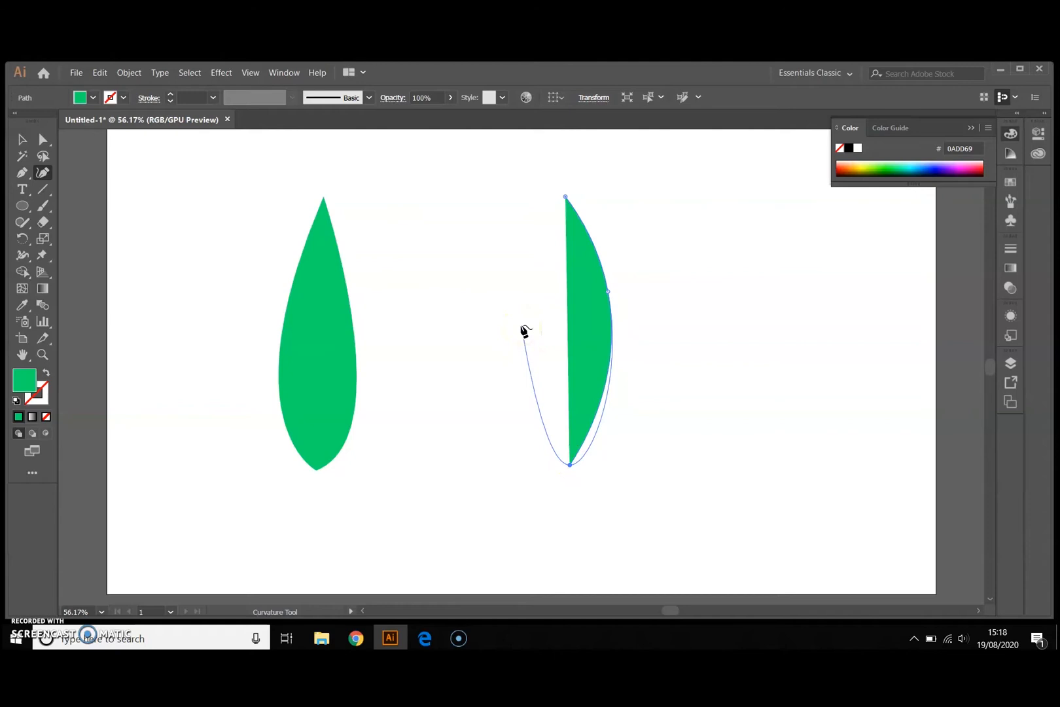
Convert the second leaf's bottom point to a corner and close the shape with a mirrored curve on its left side.
{"action": "left_click", "coordinate": [570, 466]}
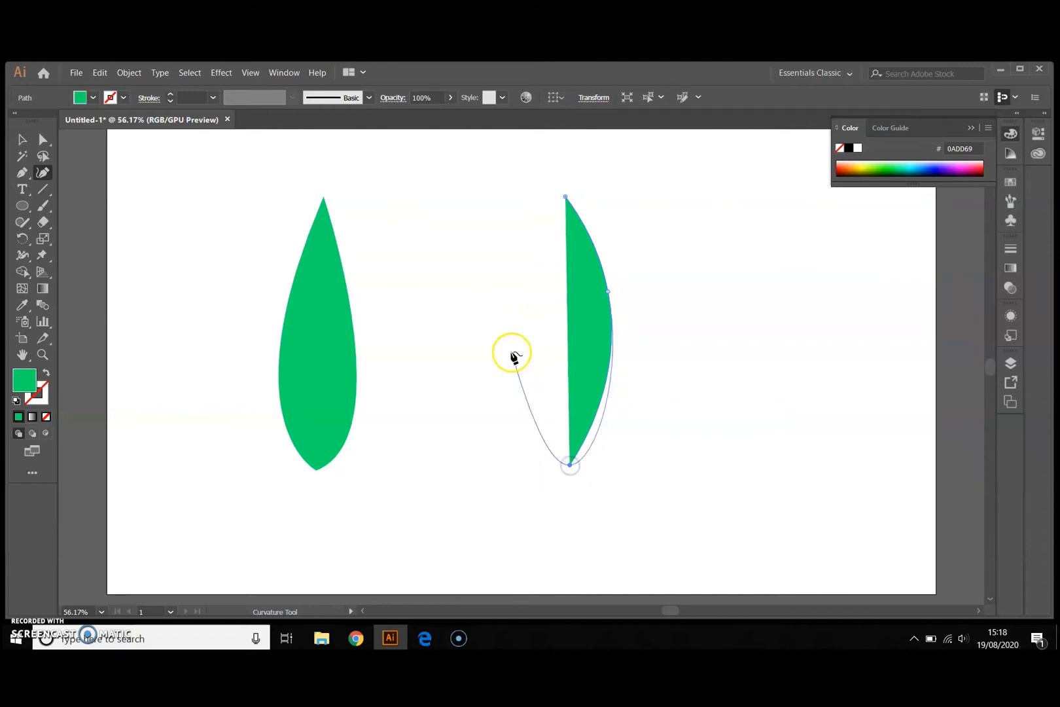
{"action": "double_click", "coordinate": [569, 465]}
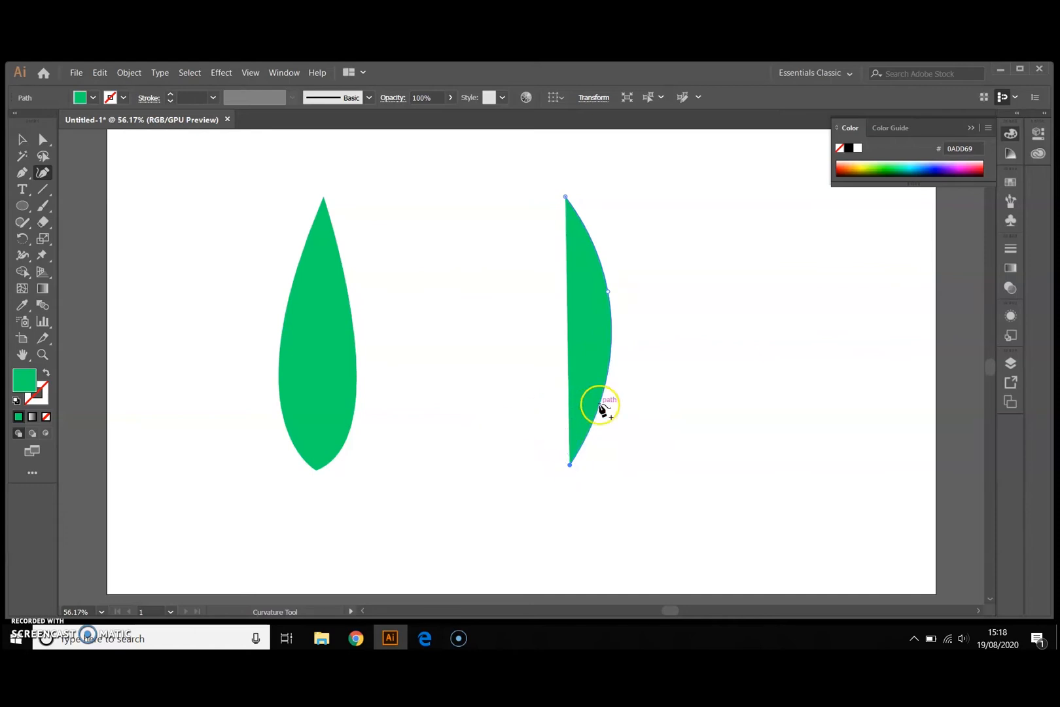
{"action": "left_click", "coordinate": [516, 291]}
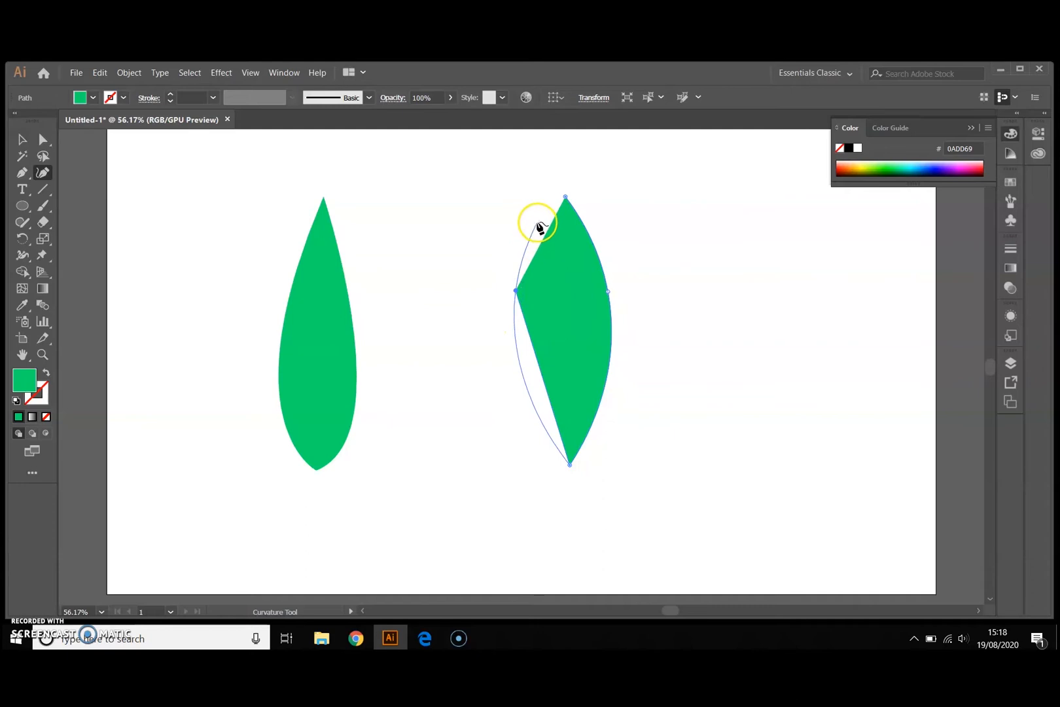
{"action": "left_click", "coordinate": [566, 196]}
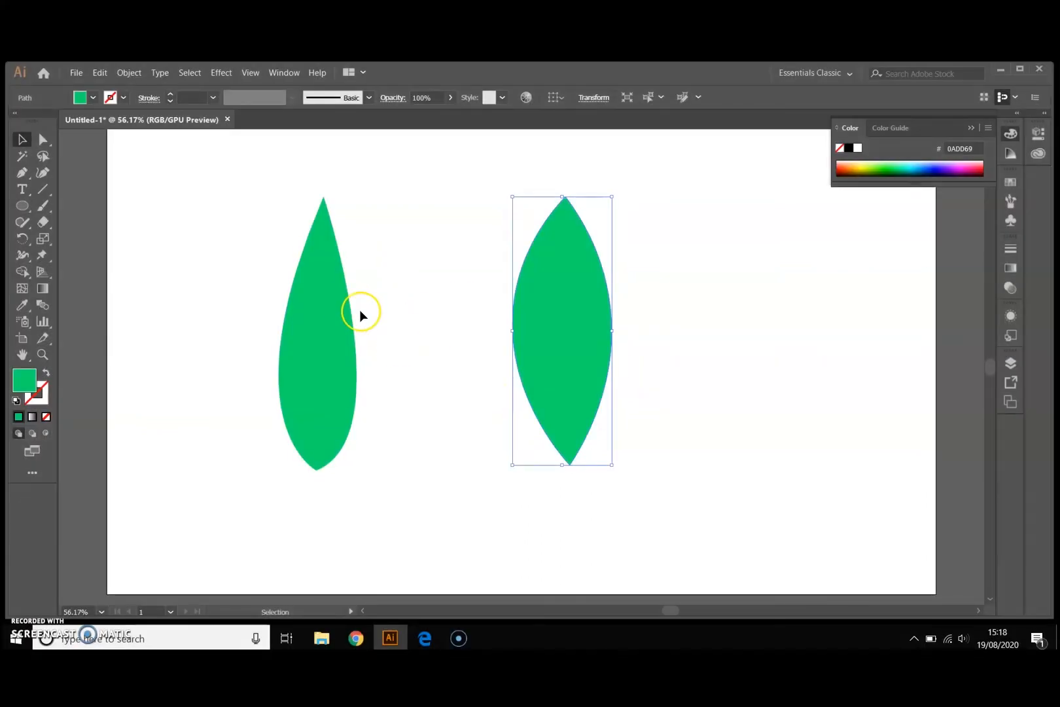
Show the layers and expand Layer 1 to examine the two leaf paths and their visibility controls.
{"action": "left_click", "coordinate": [321, 319]}
{"action": "left_click", "coordinate": [514, 321]}
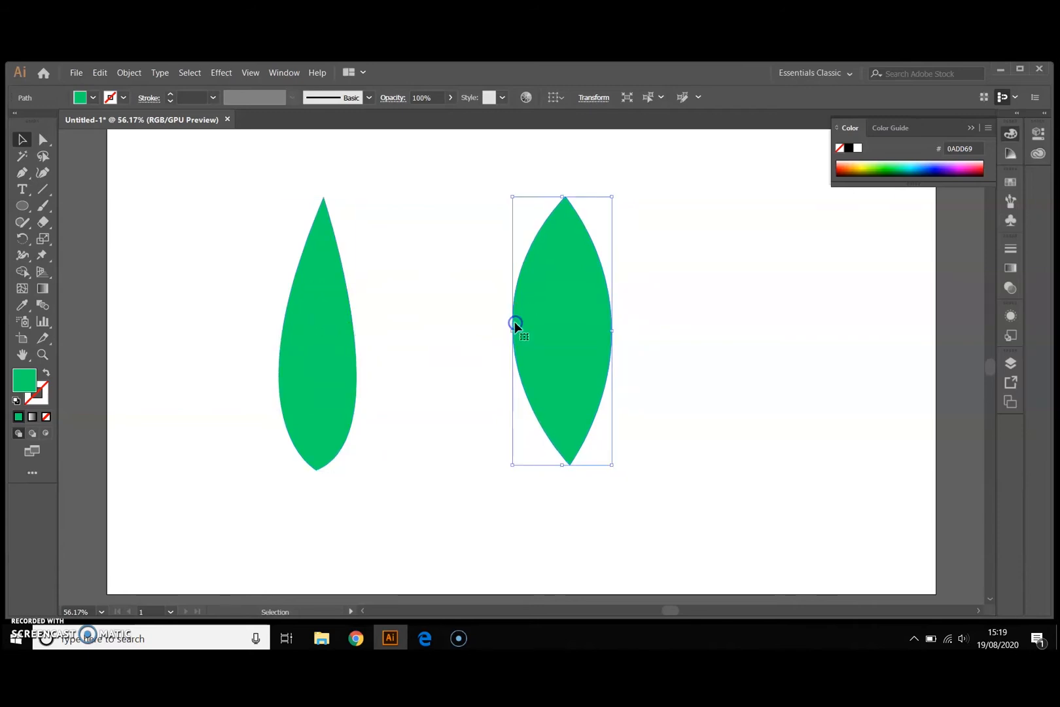
{"action": "left_click", "coordinate": [1011, 363]}
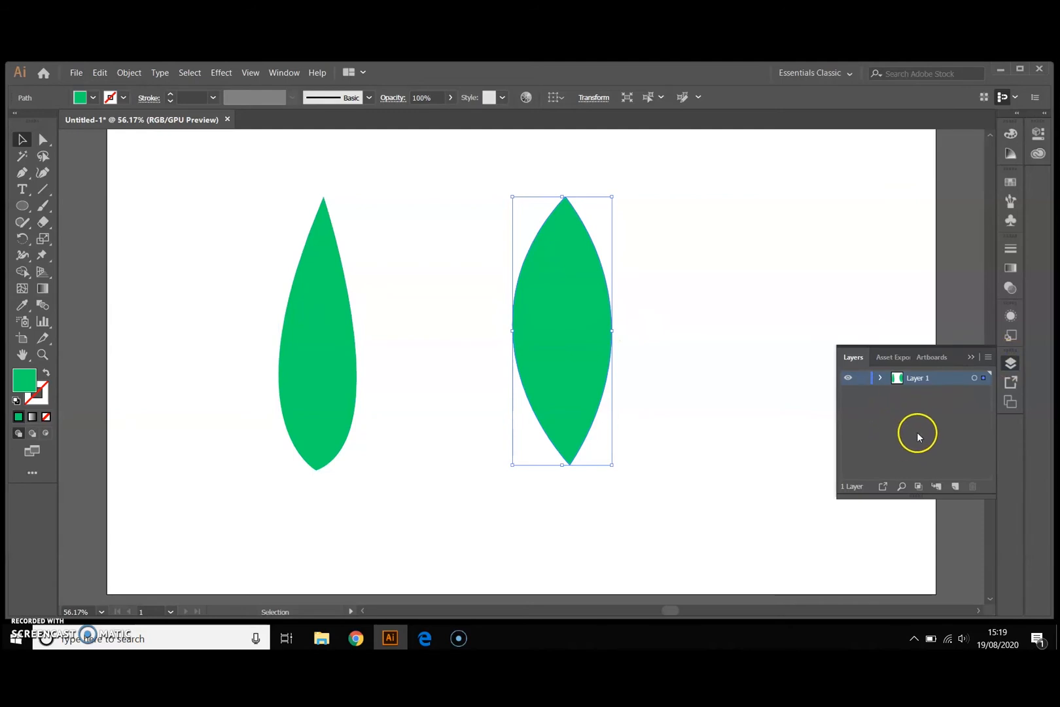
{"action": "left_click", "coordinate": [285, 73]}
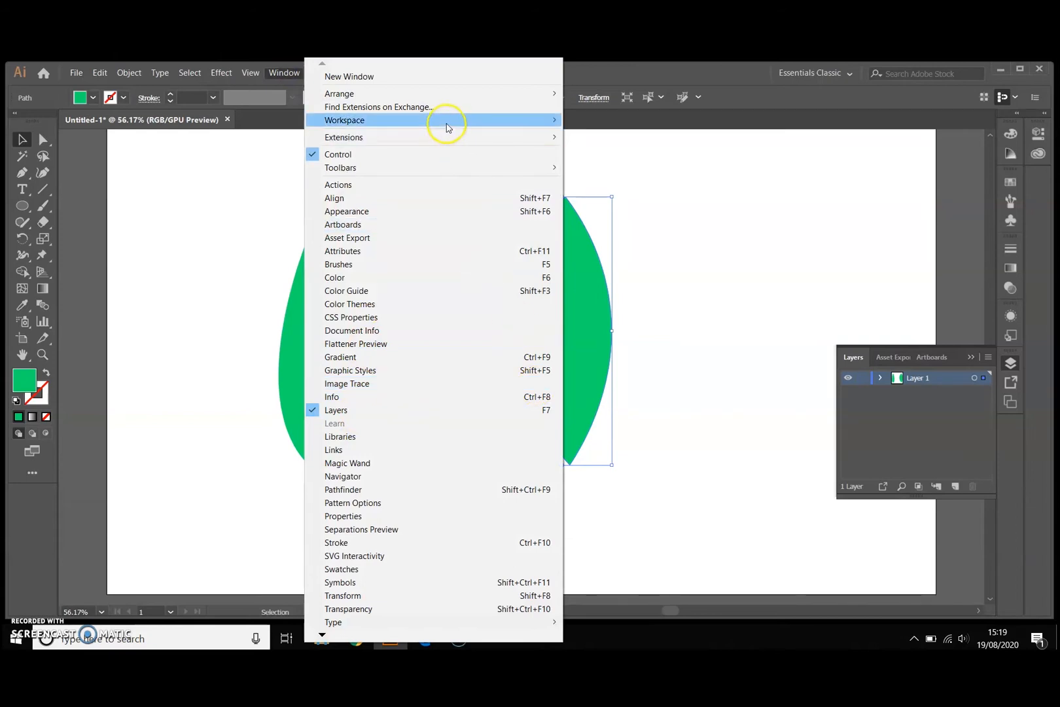
{"action": "mouse_move", "coordinate": [445, 123]}
{"action": "left_click", "coordinate": [759, 239]}
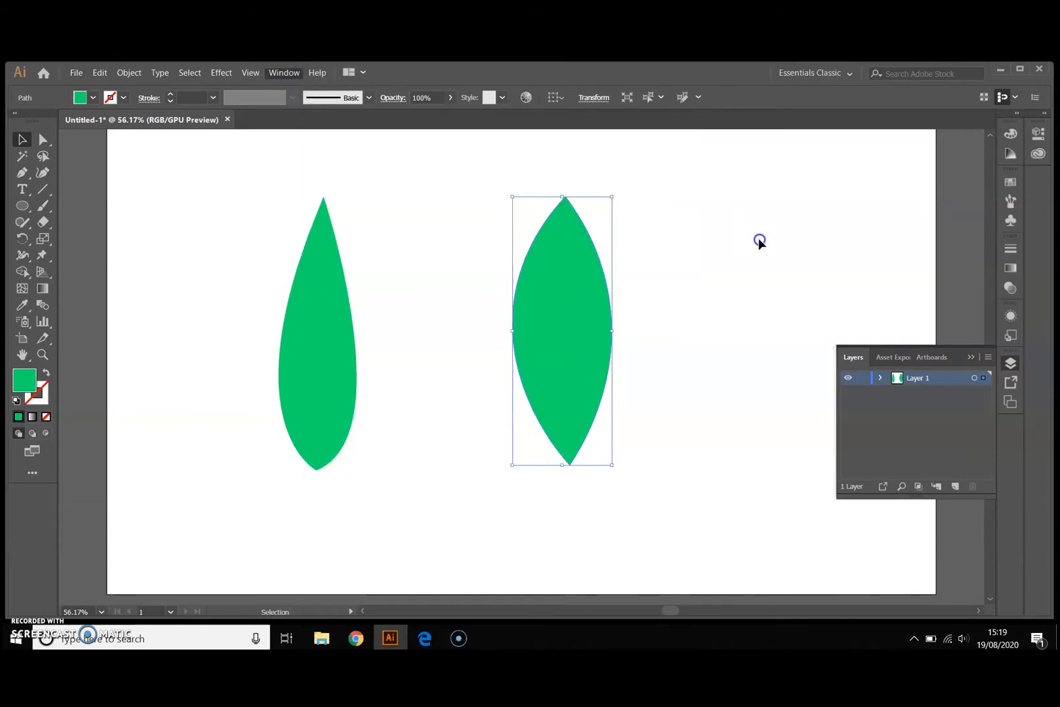
{"action": "left_click", "coordinate": [880, 378]}
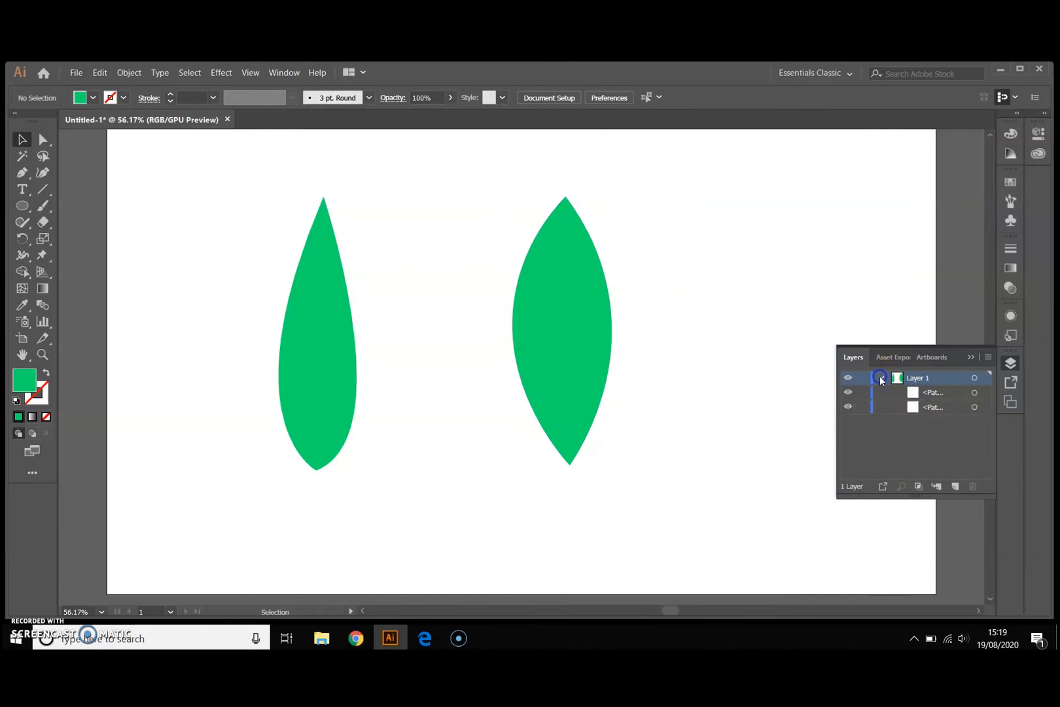
{"action": "left_click", "coordinate": [932, 393]}
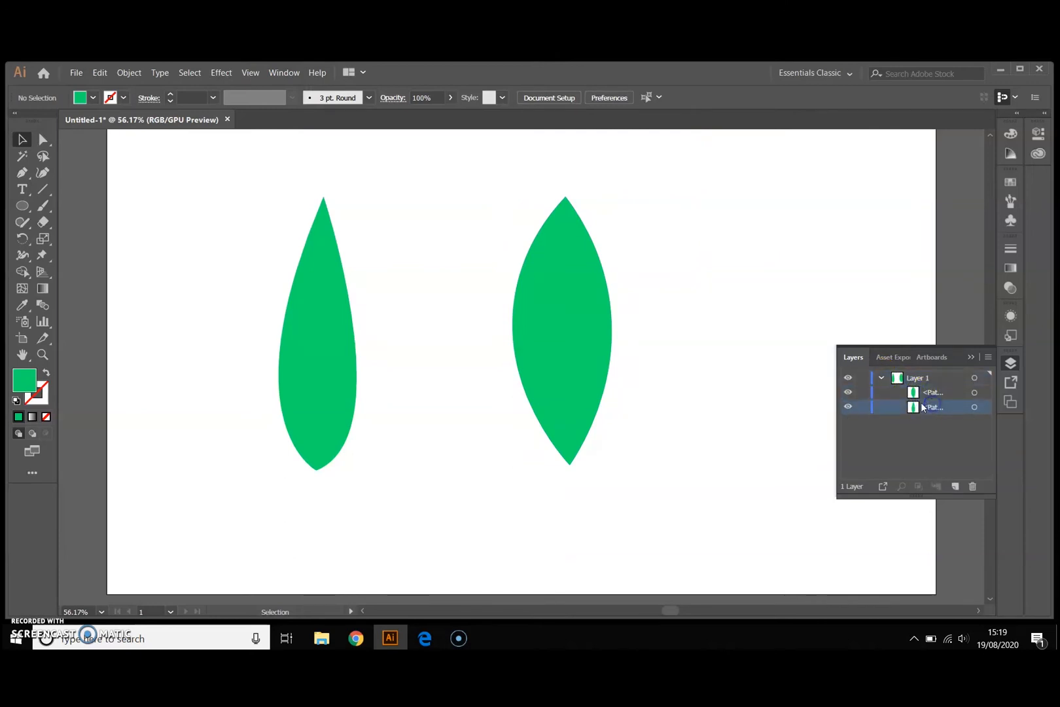
{"action": "left_click", "coordinate": [848, 392]}
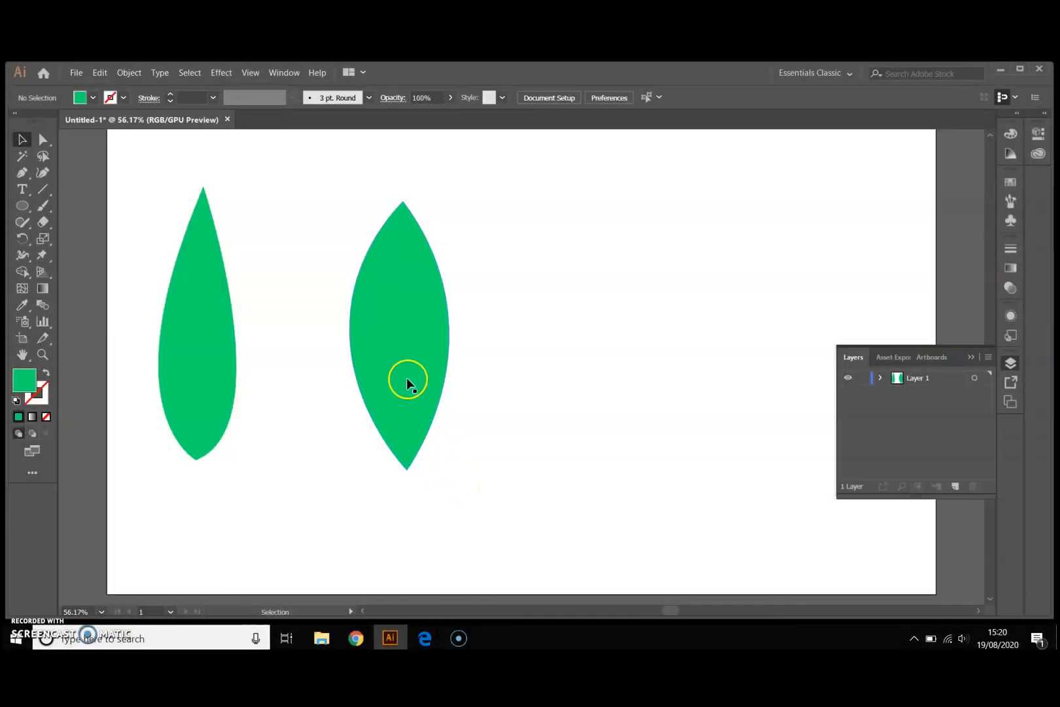
Reposition the second leaf to the right of the first one and rotate it slightly counterclockwise.
{"action": "left_click_drag", "start_coordinate": [406, 378], "coordinate": [349, 383]}
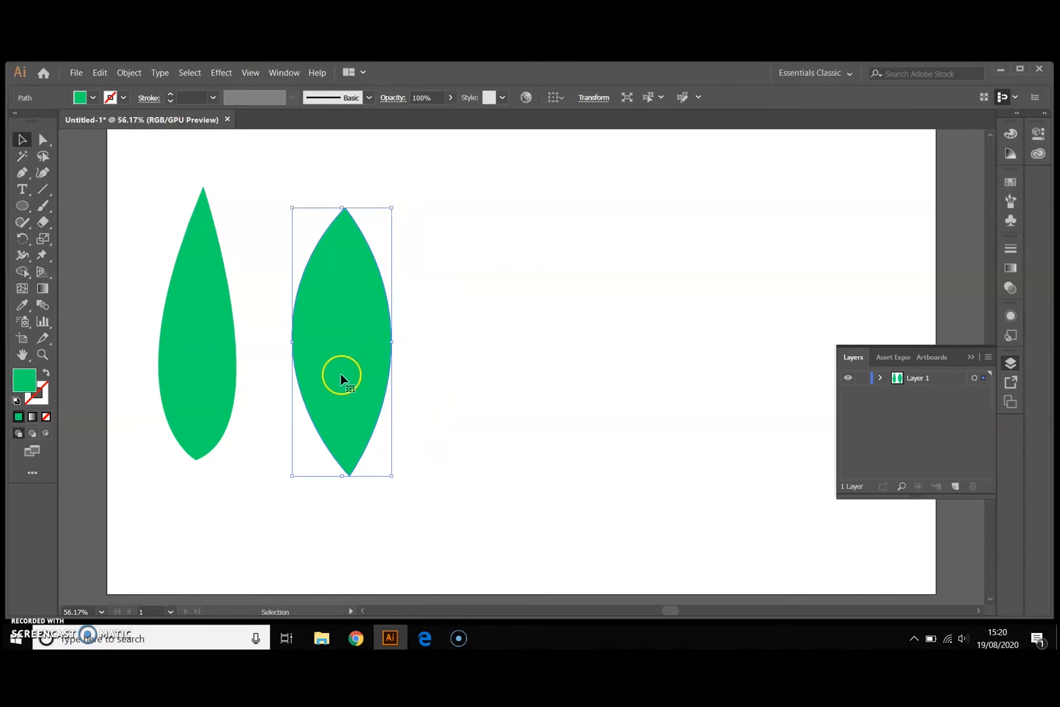
{"action": "left_click_drag", "start_coordinate": [350, 378], "coordinate": [395, 378]}
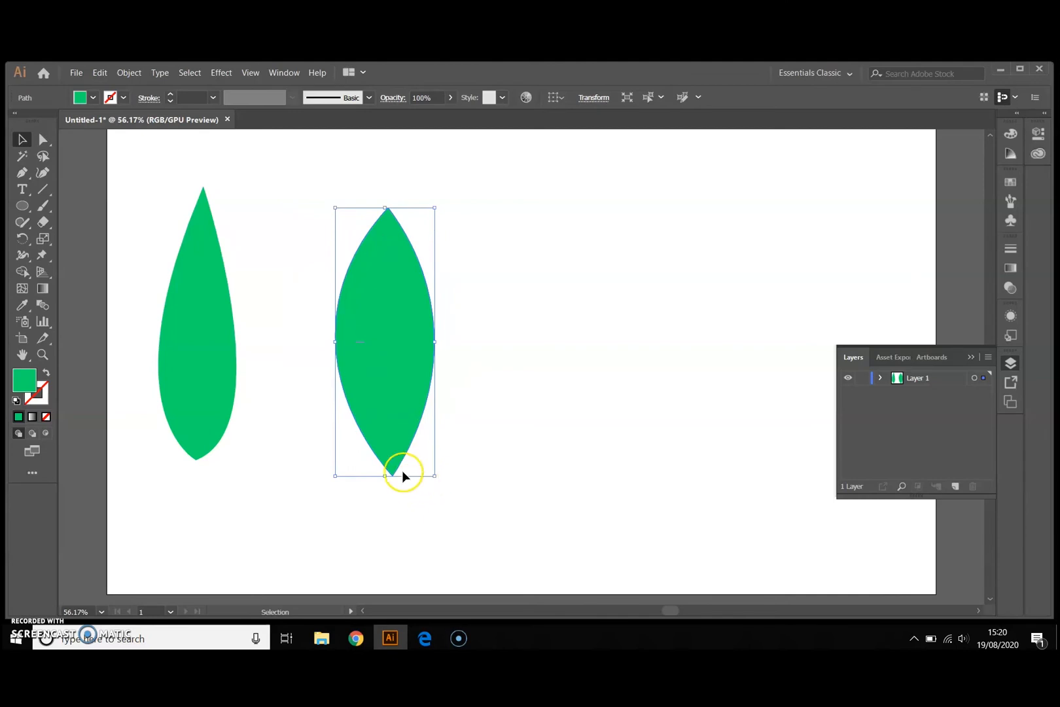
{"action": "left_click_drag", "start_coordinate": [433, 483], "coordinate": [478, 478]}
{"action": "left_click_drag", "start_coordinate": [410, 438], "coordinate": [433, 435]}
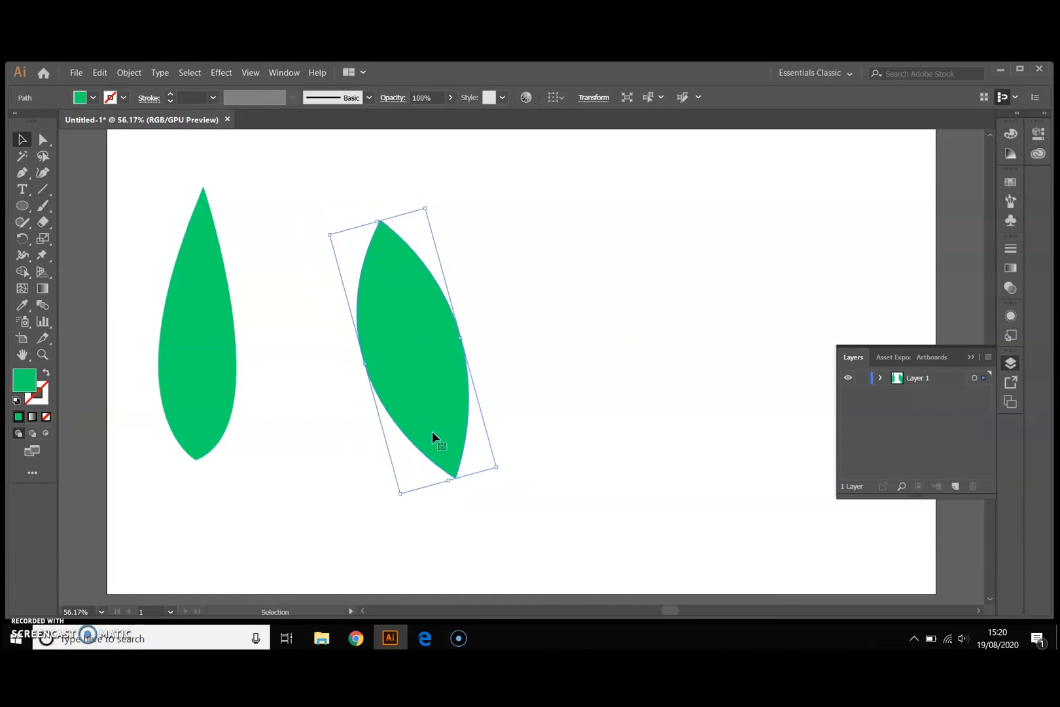
Duplicate the tilted second leaf twice, placing the two copies side by side to its right.
{"action": "left_click_drag", "start_coordinate": [434, 436], "coordinate": [530, 434]}
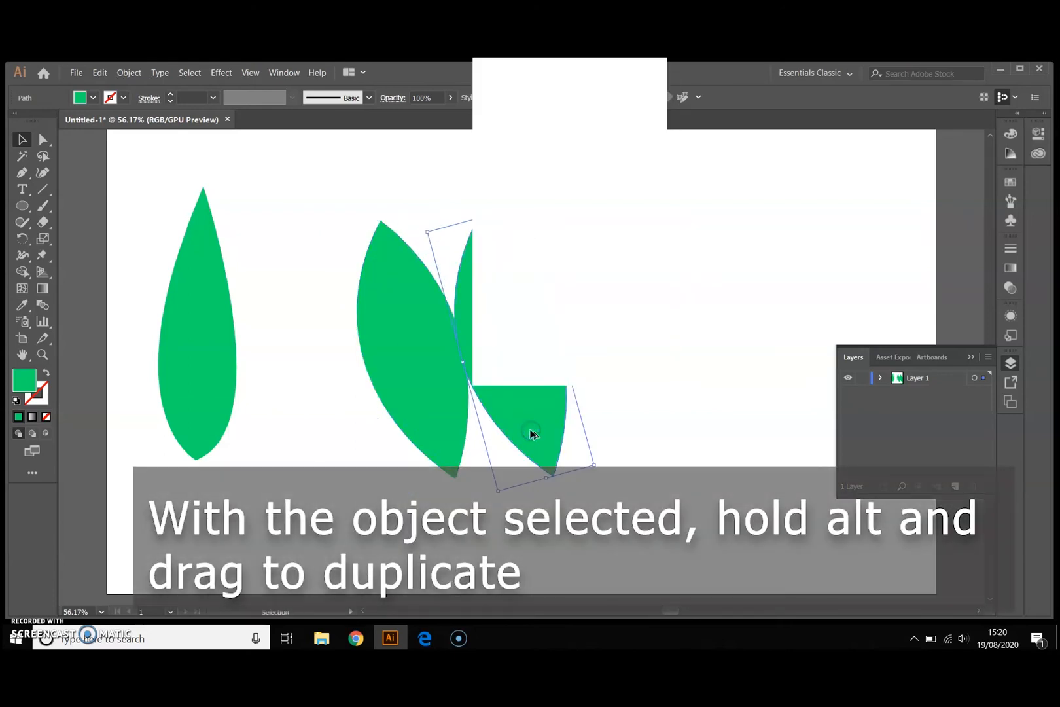
{"action": "left_click", "coordinate": [622, 368]}
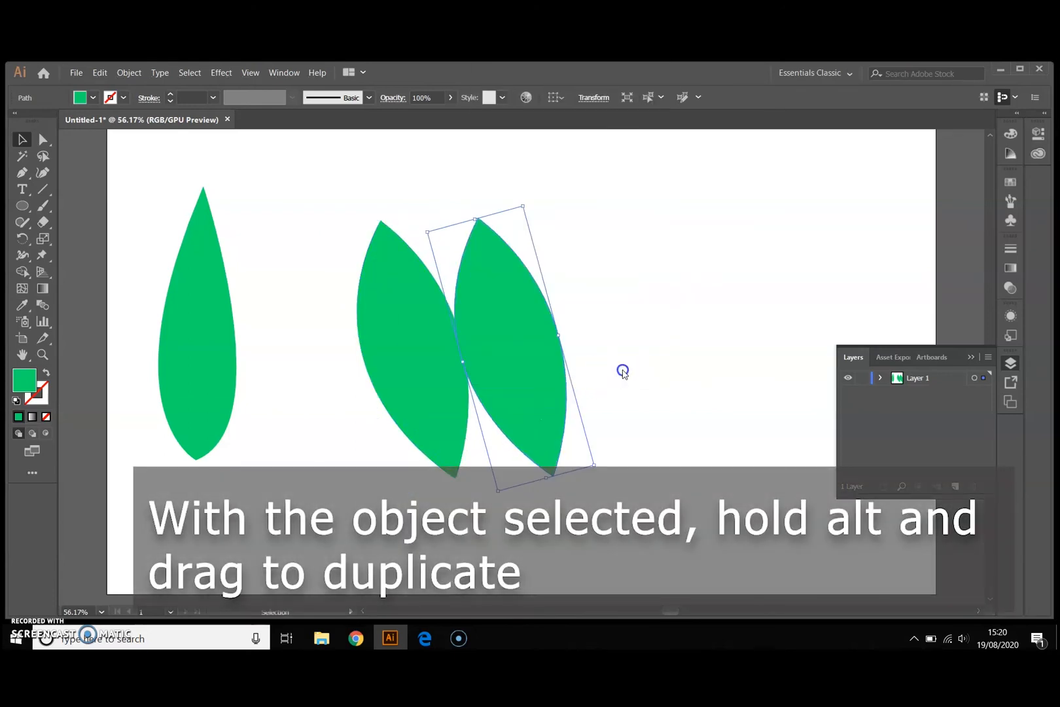
{"action": "left_click_drag", "start_coordinate": [533, 426], "coordinate": [652, 424]}
Rotate the two copies clockwise by increasing amounts and overlap them with the tilted leaf so all three fan out from a shared bottom tip.
{"action": "left_click_drag", "start_coordinate": [505, 401], "coordinate": [461, 401]}
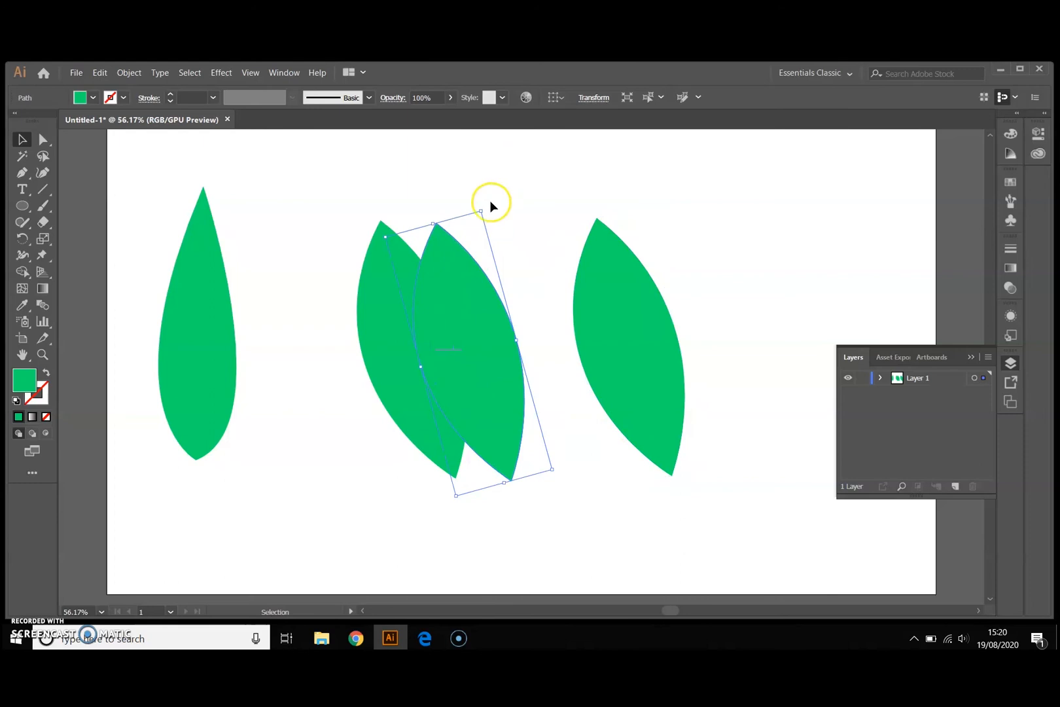
{"action": "left_click_drag", "start_coordinate": [483, 210], "coordinate": [543, 222]}
{"action": "left_click", "coordinate": [634, 341]}
{"action": "left_click_drag", "start_coordinate": [644, 203], "coordinate": [722, 275]}
{"action": "left_click_drag", "start_coordinate": [599, 339], "coordinate": [487, 356]}
{"action": "left_click", "coordinate": [712, 406]}
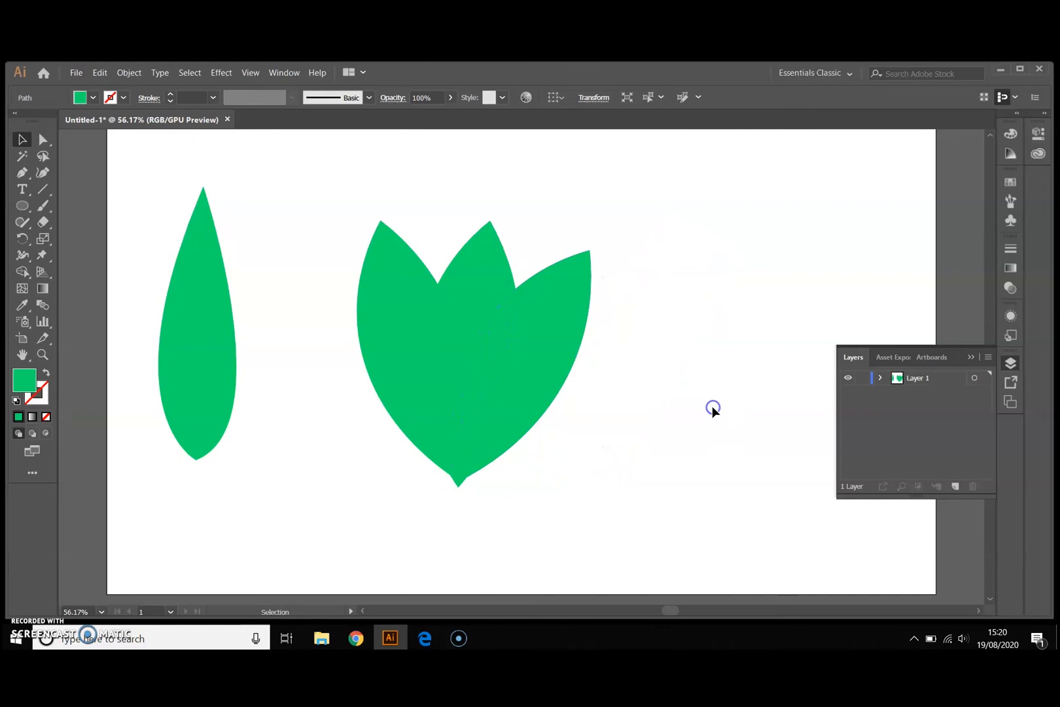
Select the three overlapping leaves and swap their fill and stroke to leave unfilled green outlines, keeping the paths ungrouped.
{"action": "left_click_drag", "start_coordinate": [341, 193], "coordinate": [610, 486]}
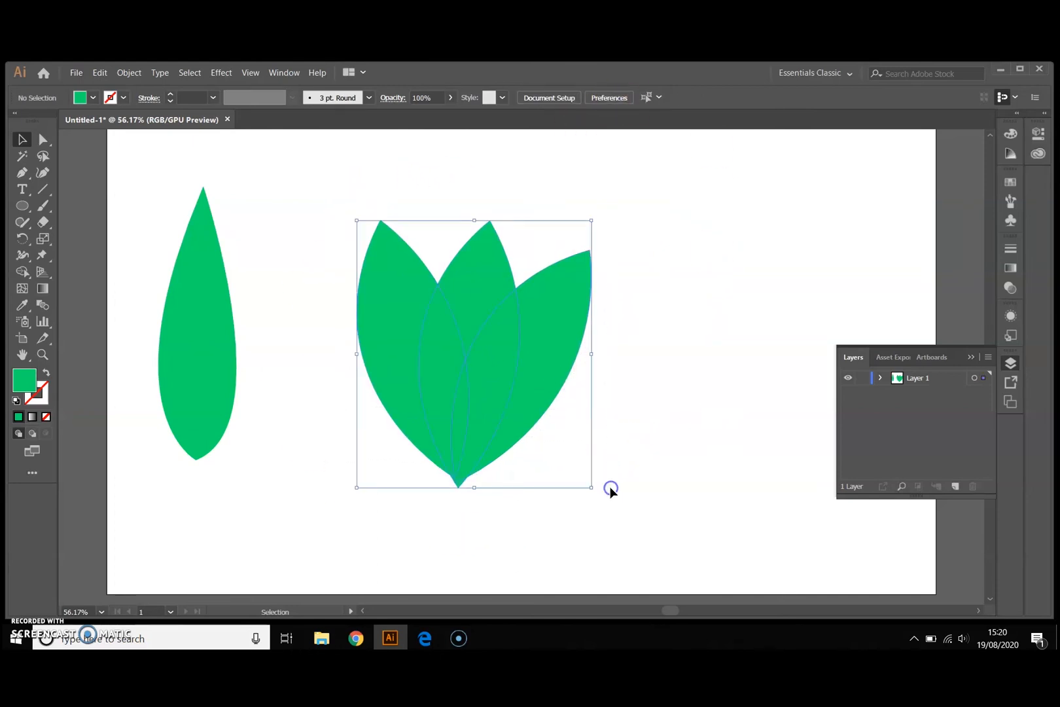
{"action": "left_click", "coordinate": [44, 373]}
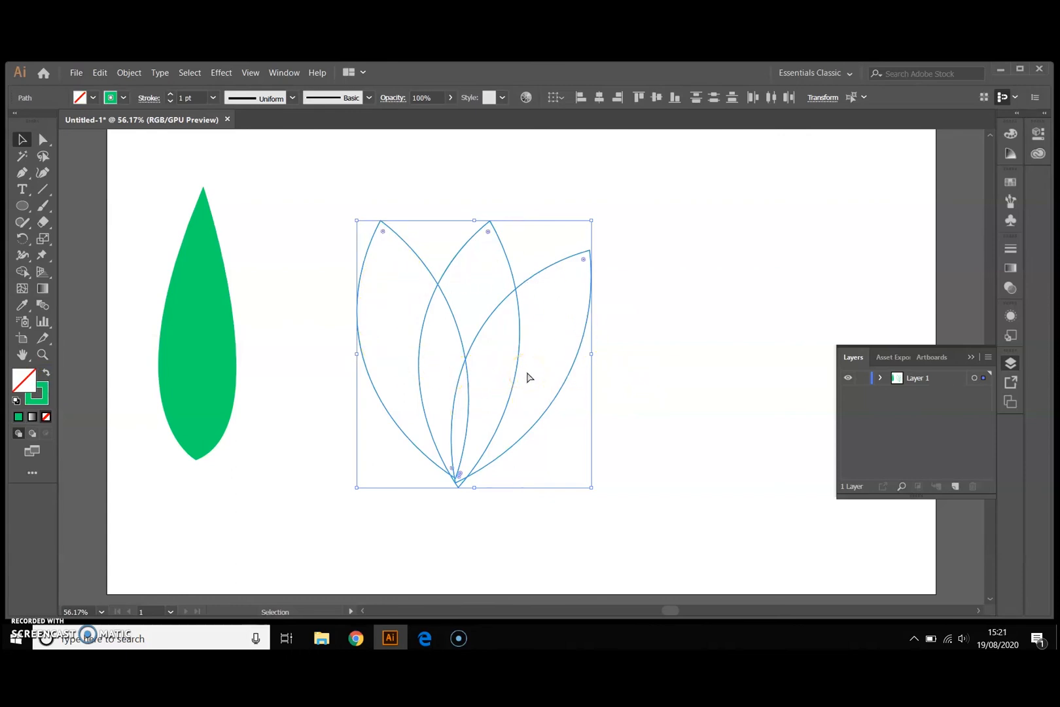
{"action": "key", "text": "ctrl+g"}
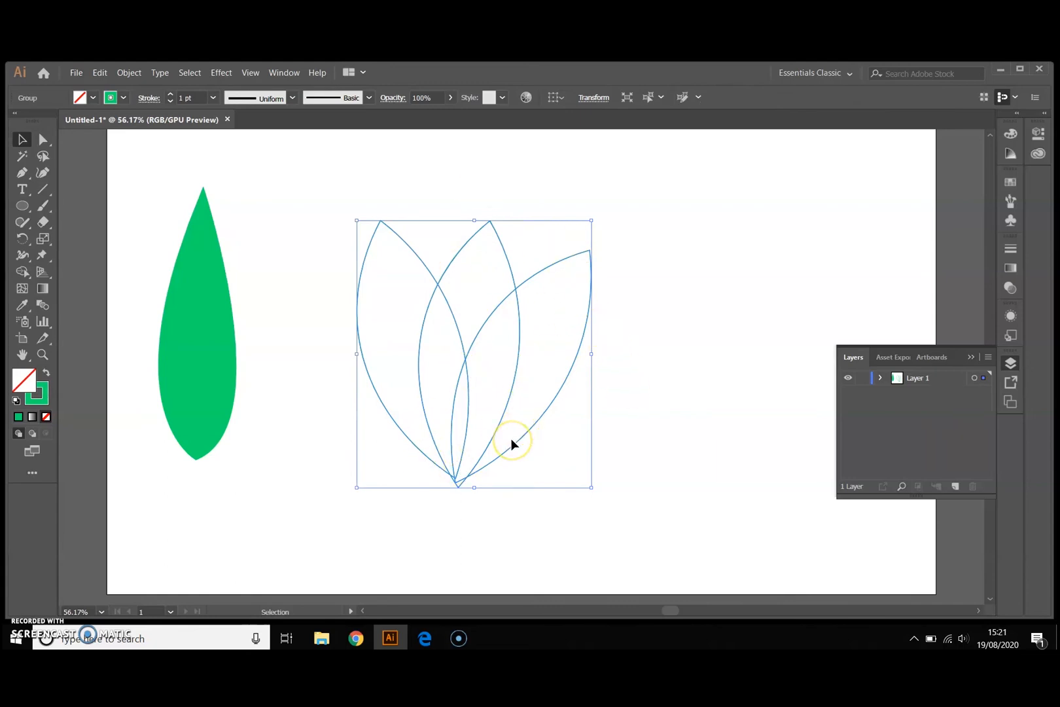
{"action": "key", "text": "ctrl+shift+g"}
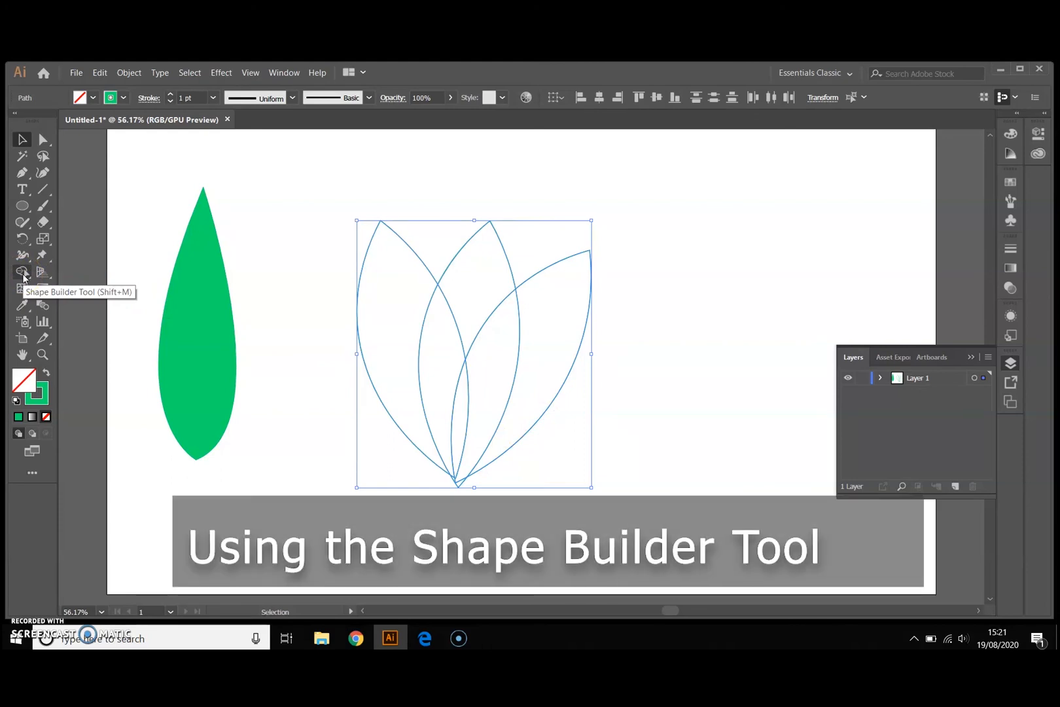
Use the Shape Builder tool to merge the overlapping regions into a whole front leaf on the right and a middle leaf behind it.
{"action": "left_click", "coordinate": [22, 272]}
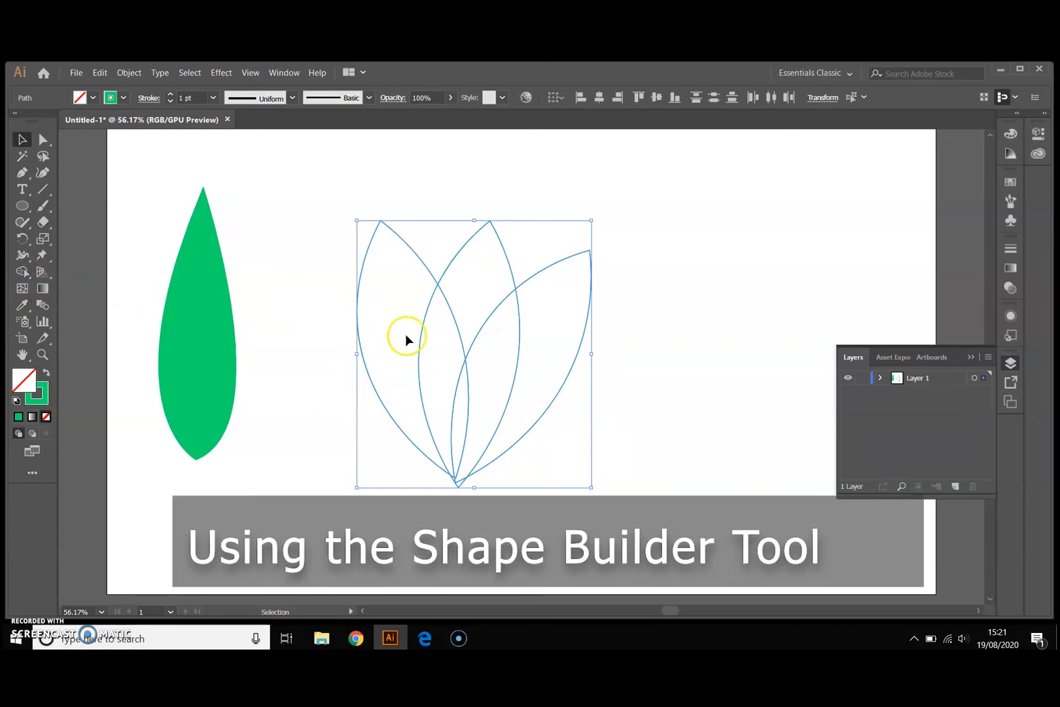
{"action": "left_click", "coordinate": [23, 272]}
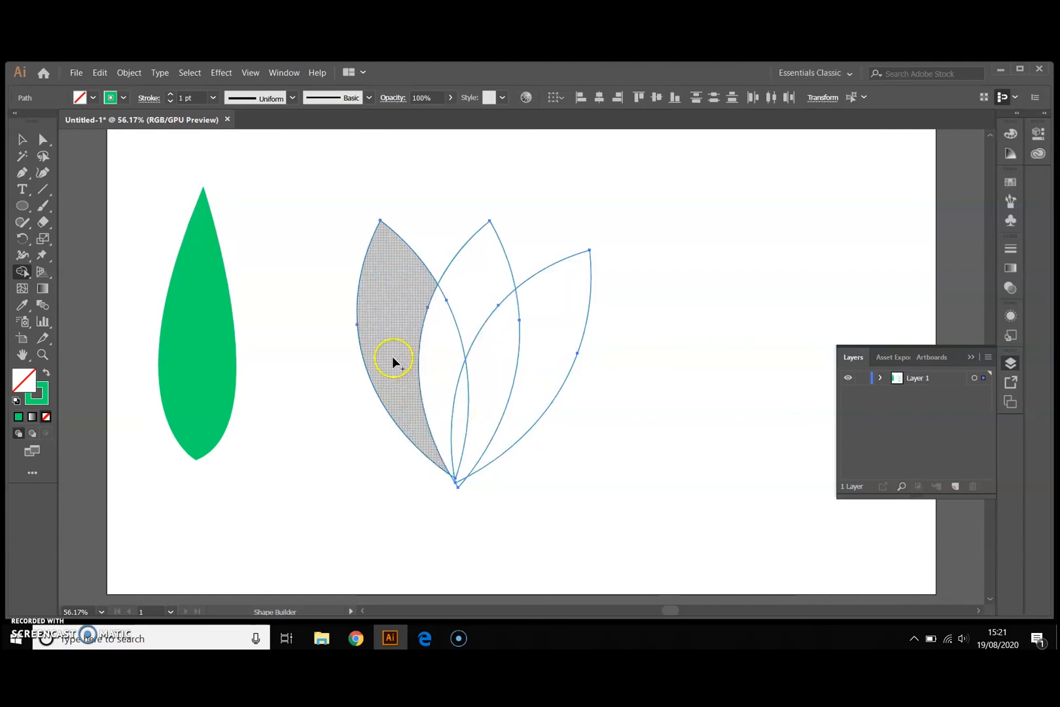
{"action": "left_click", "coordinate": [460, 411]}
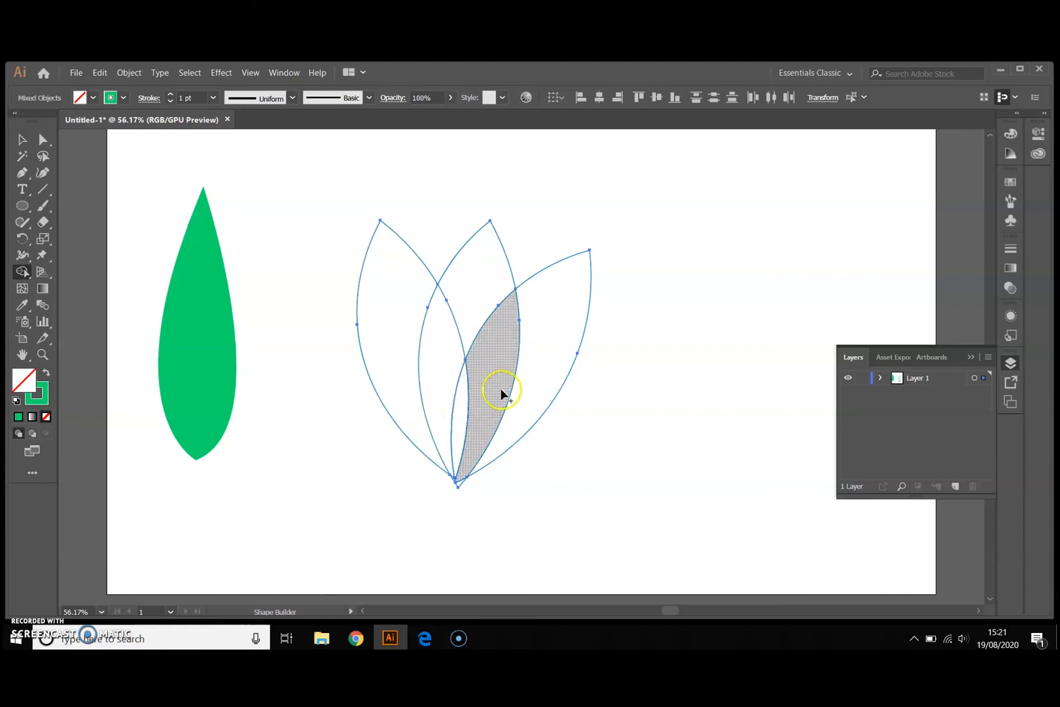
{"action": "left_click_drag", "start_coordinate": [458, 417], "coordinate": [547, 324]}
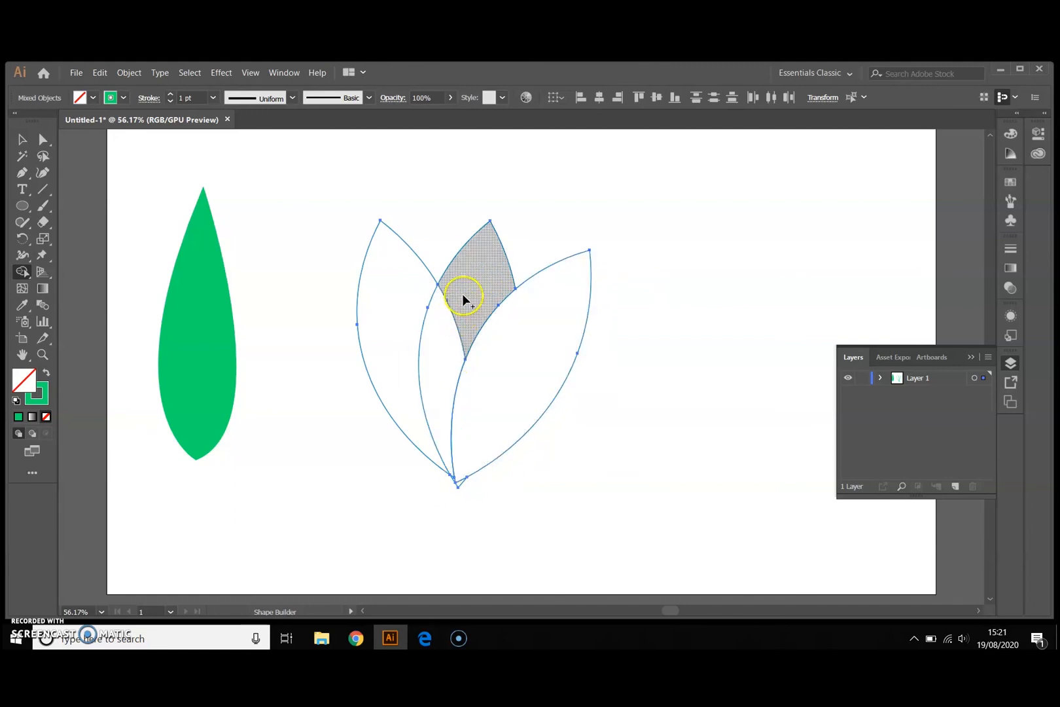
{"action": "left_click_drag", "start_coordinate": [462, 280], "coordinate": [438, 352]}
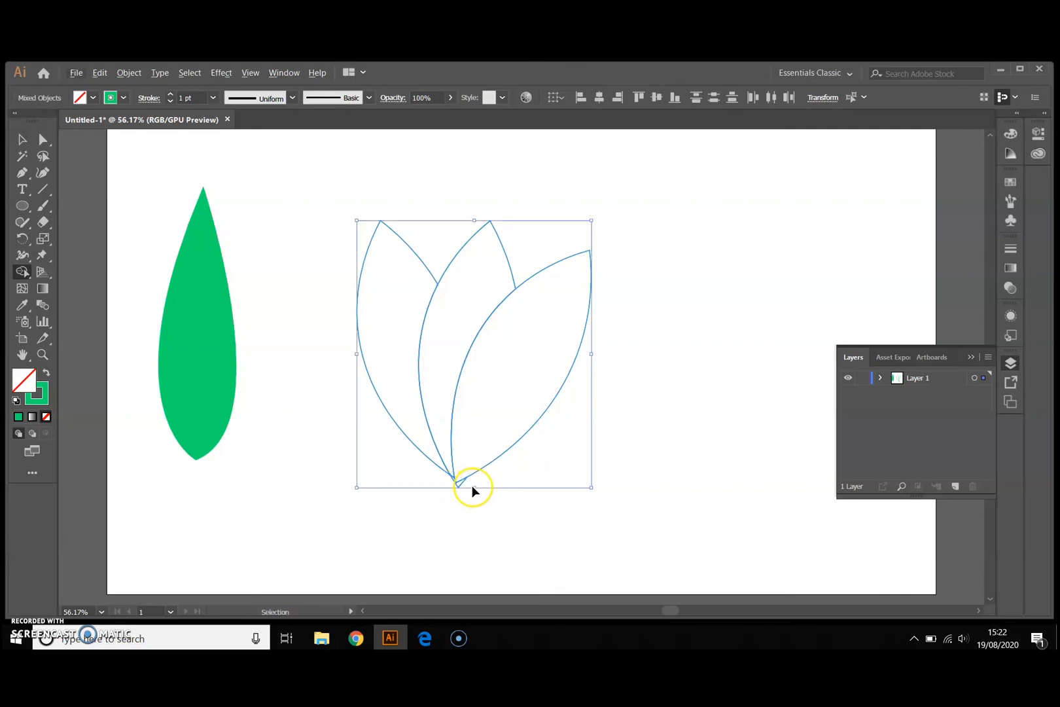
Remove the small leftover regions protruding below the leaves' shared bottom tip with the Shape Builder tool.
{"action": "scroll", "coordinate": [472, 490], "scroll_direction": "up", "scroll_amount": 5}
{"action": "scroll", "coordinate": [471, 485], "scroll_direction": "down", "scroll_amount": 1}
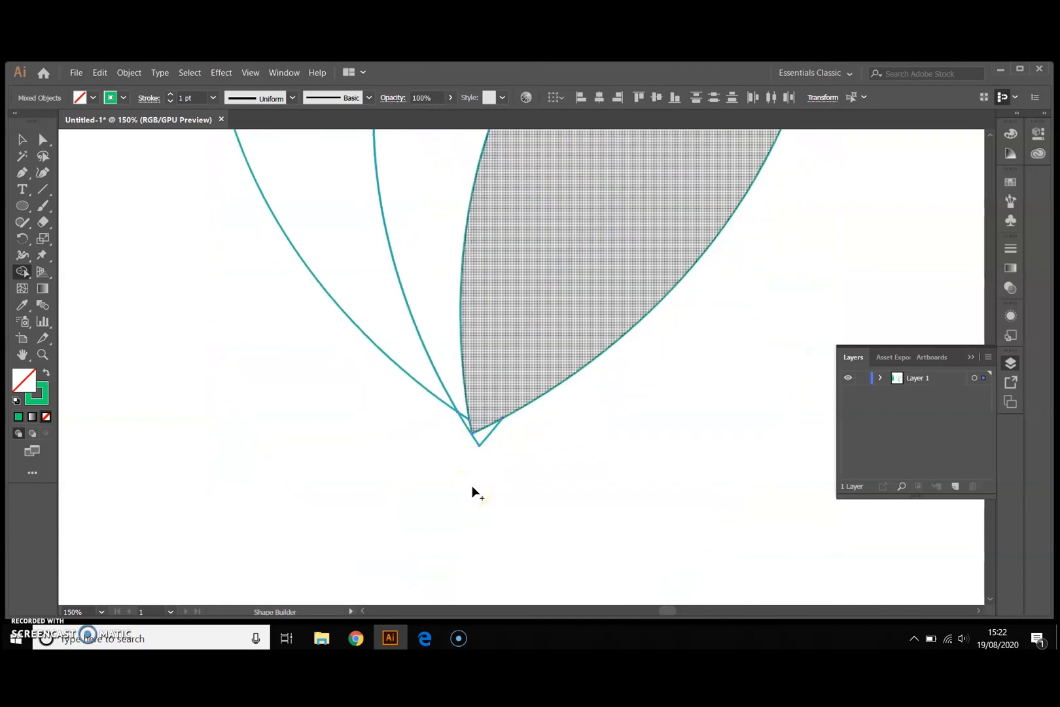
{"action": "left_click", "coordinate": [515, 432]}
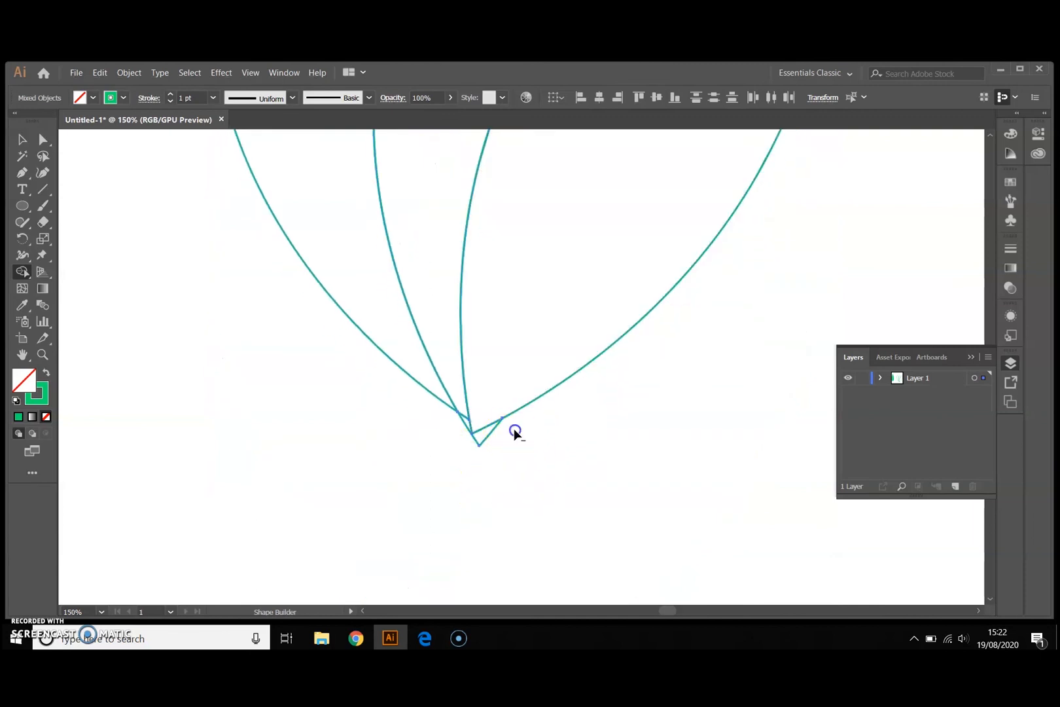
{"action": "left_click_drag", "start_coordinate": [466, 445], "coordinate": [463, 445]}
Choose the Delete Anchor Point tool and switch to the Width tool for the outlines at the leaves' bottom tip.
{"action": "left_click_drag", "start_coordinate": [21, 172], "coordinate": [115, 208]}
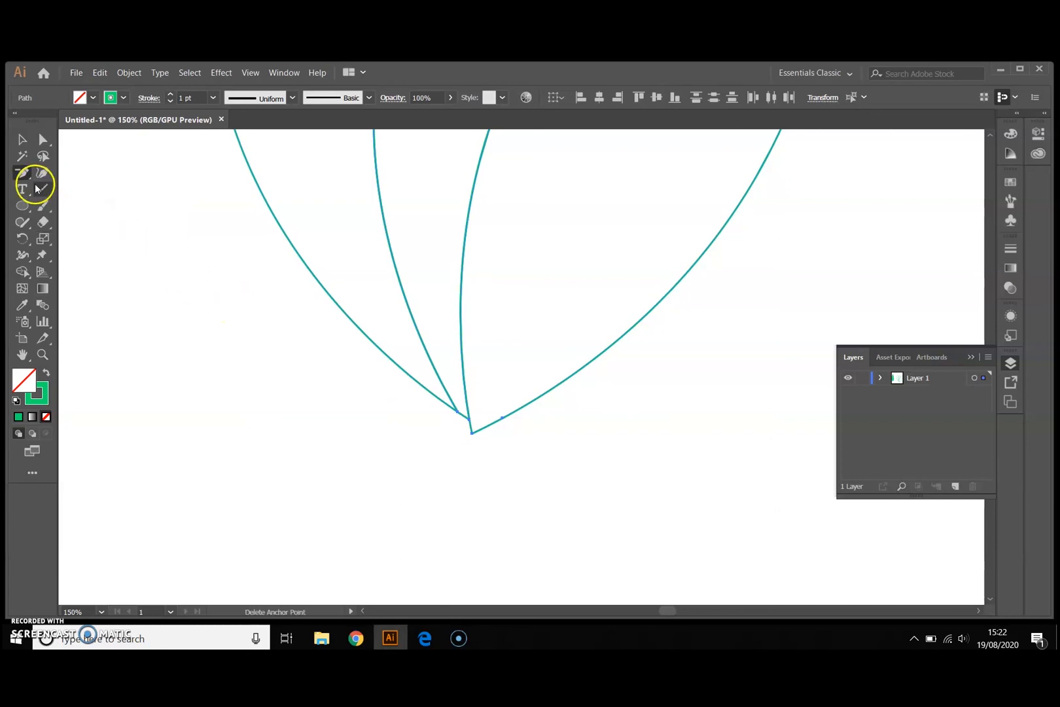
{"action": "left_click", "coordinate": [26, 261]}
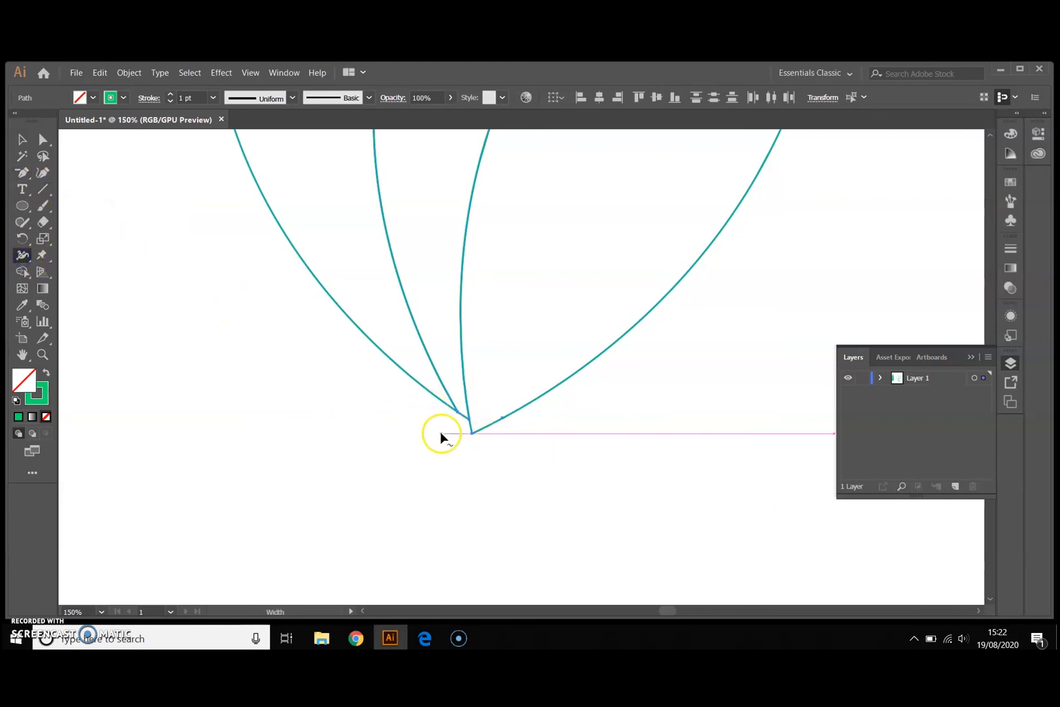